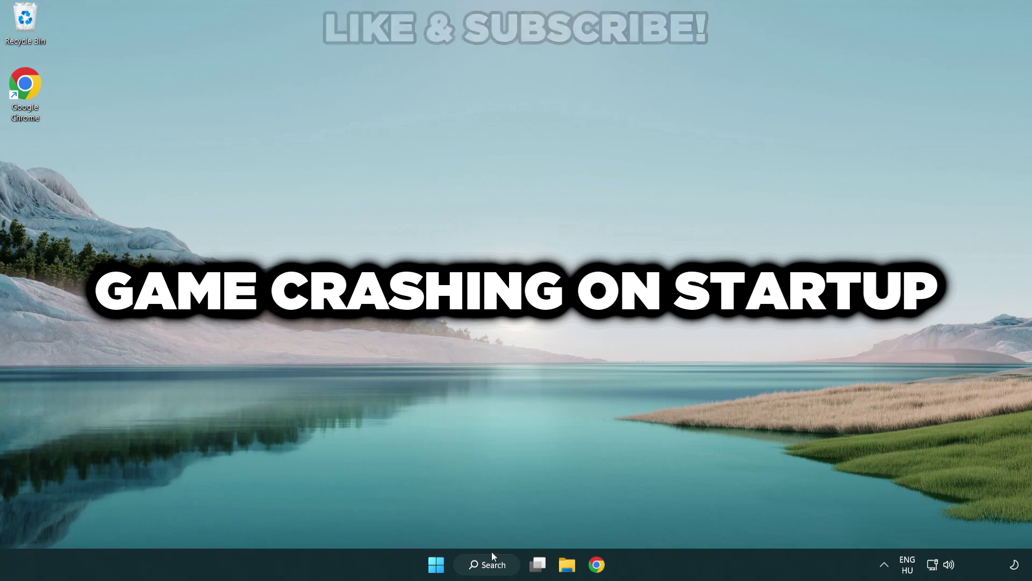
# Search Windows for 'device manager'
pyautogui.click(498, 571)
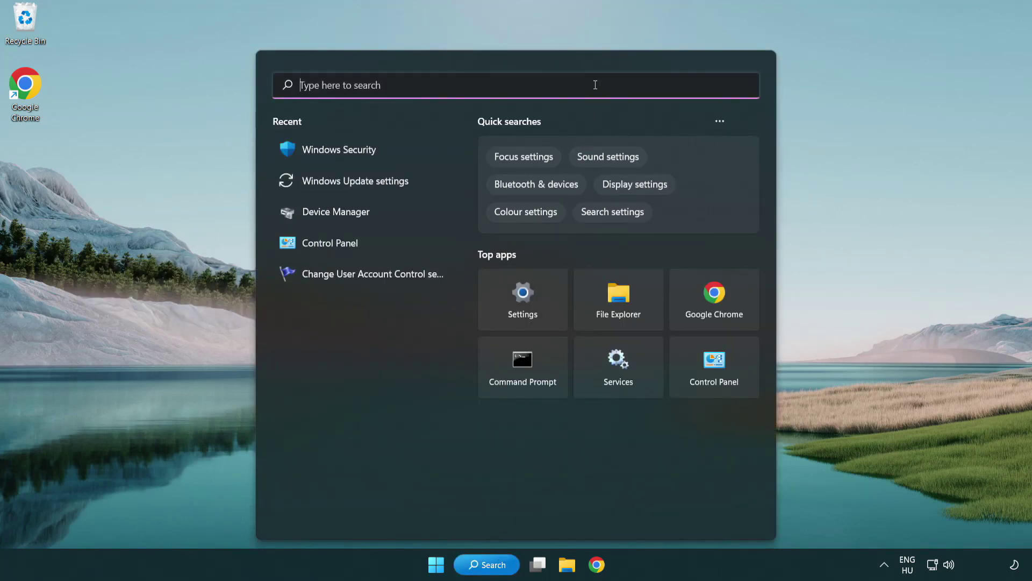
pyautogui.write('device m')
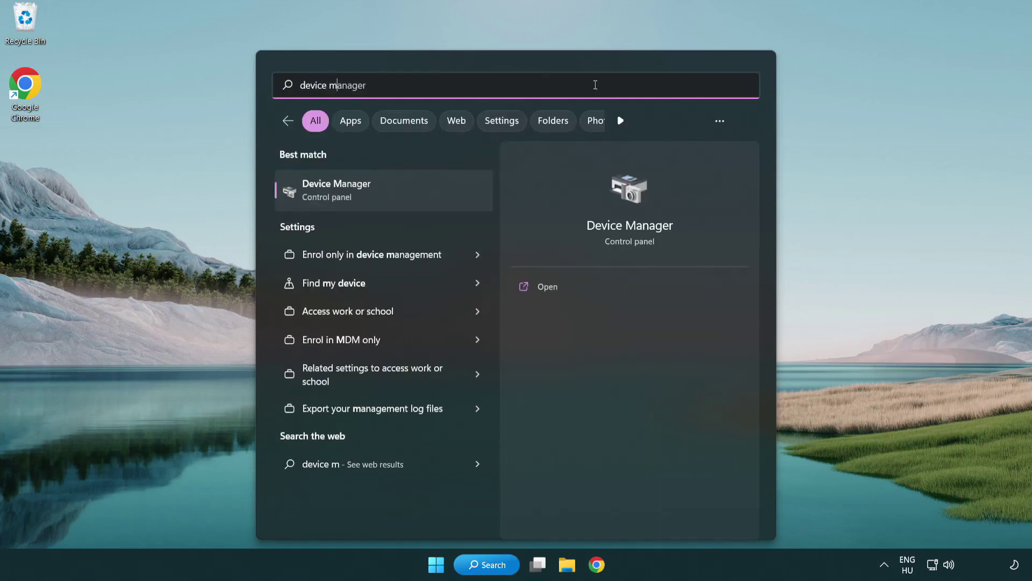
pyautogui.write('anager')
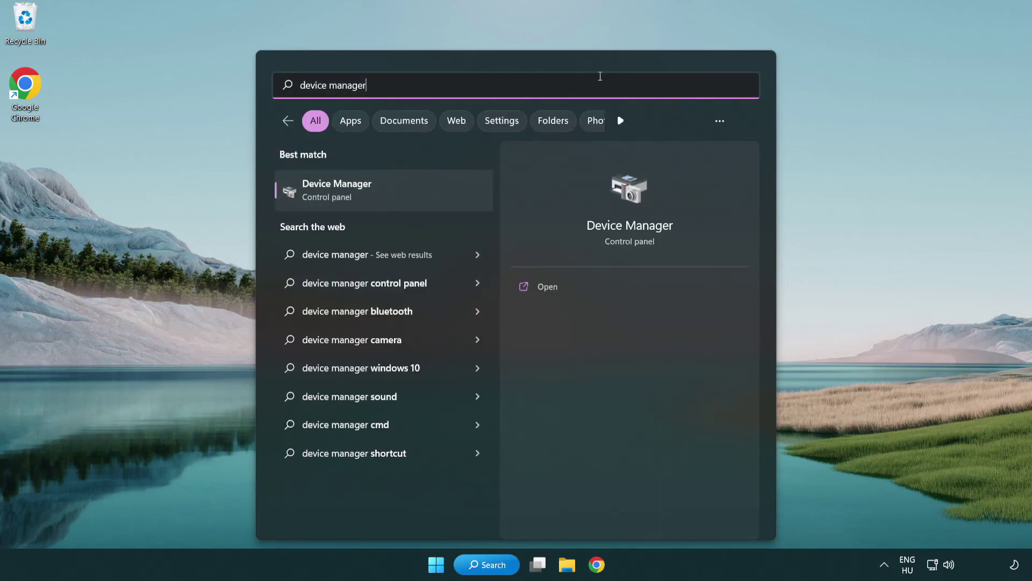
# Open Device Manager and expand Display adapters to select the VMware SVGA 3D adapter
pyautogui.click(413, 195)
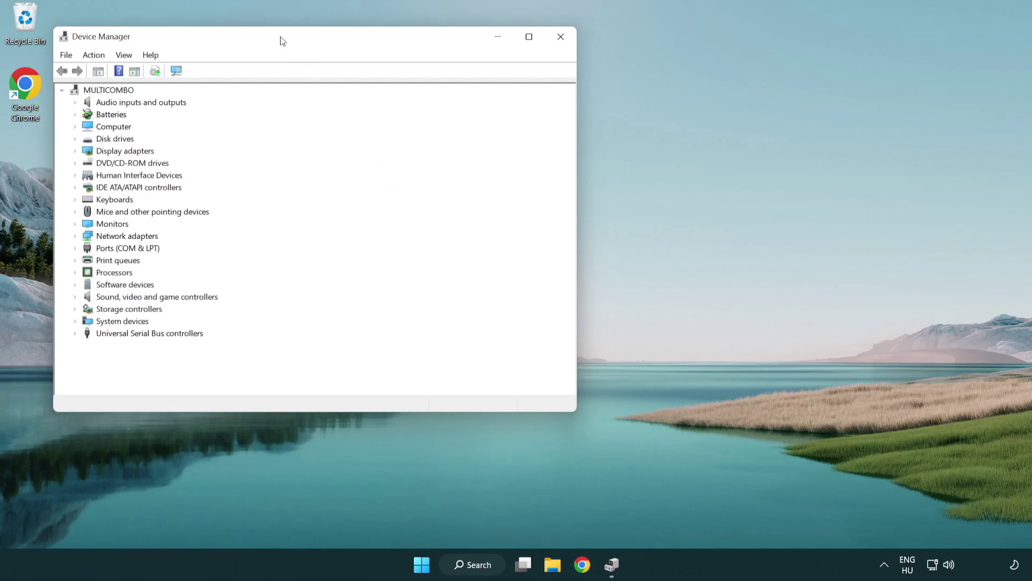
pyautogui.moveTo(282, 39); pyautogui.dragTo(454, 104)
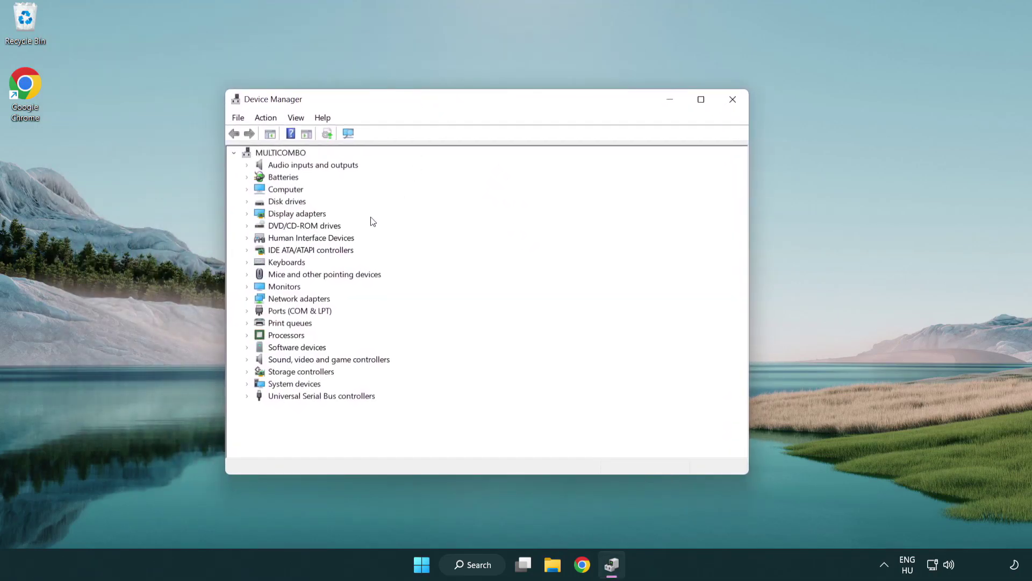
pyautogui.click(289, 215)
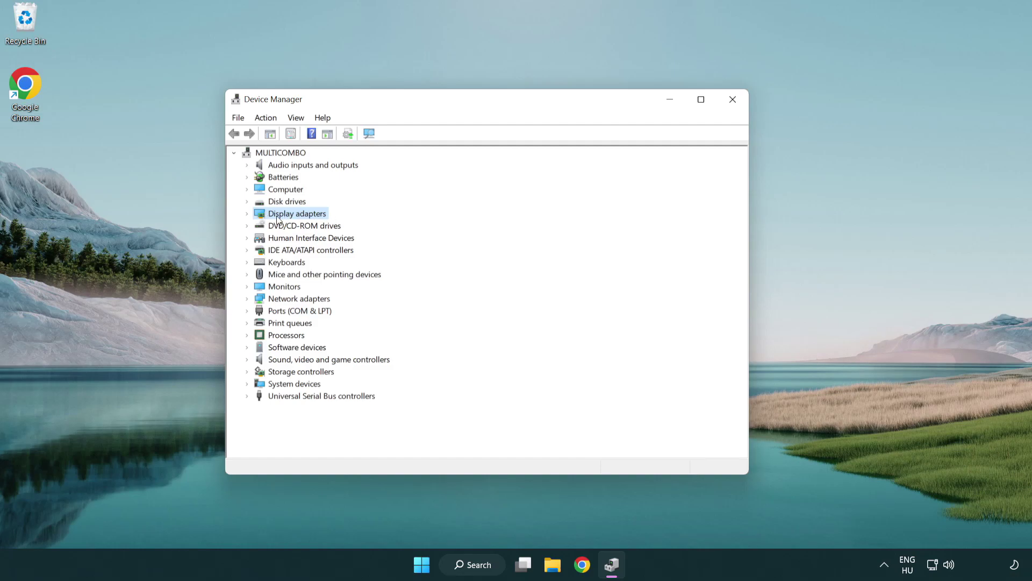
pyautogui.click(247, 215)
pyautogui.click(290, 226)
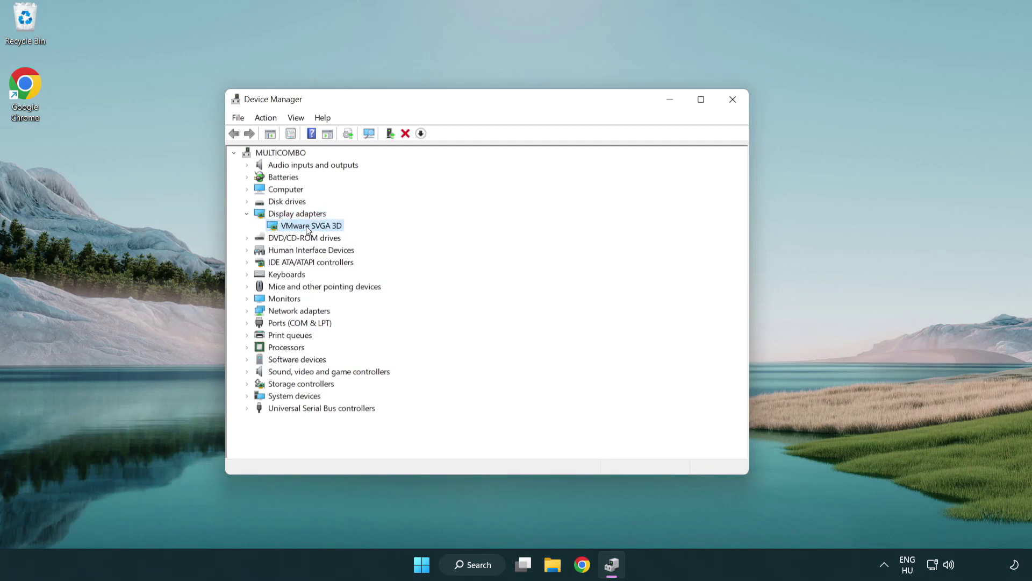
# Search automatically for a newer VMware SVGA 3D driver and dismiss the 'best drivers installed' result
pyautogui.rightClick(305, 226)
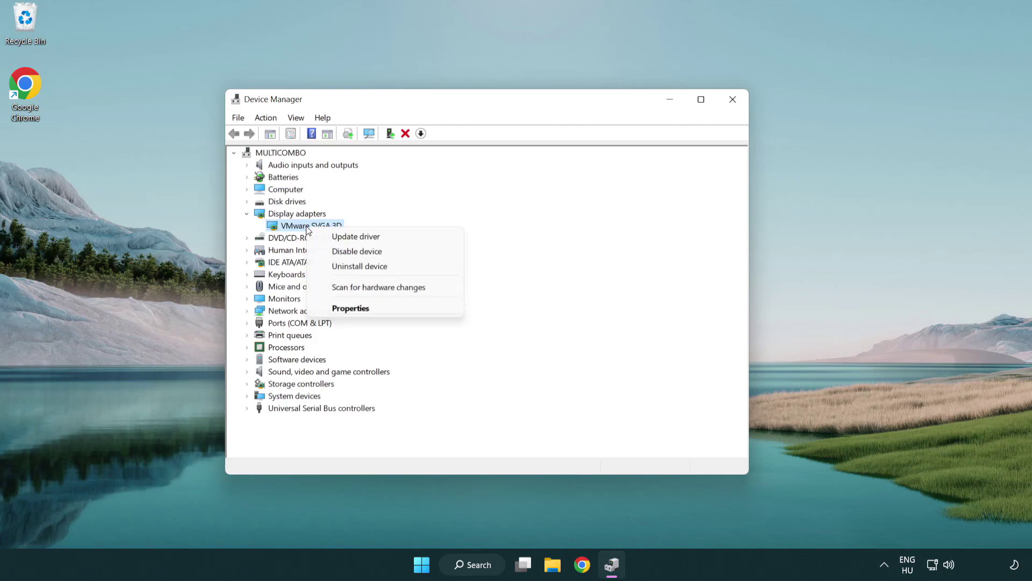
pyautogui.click(408, 239)
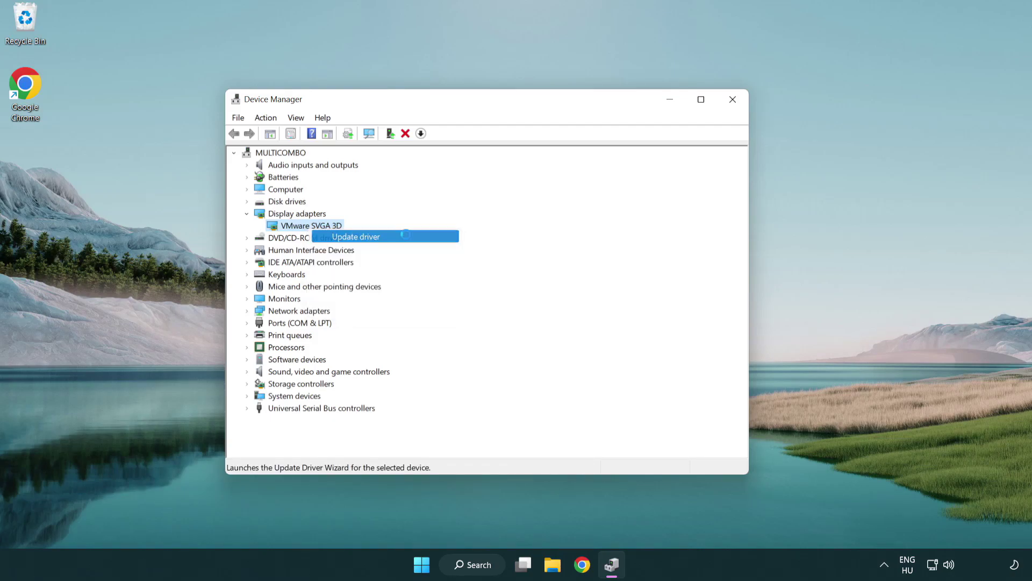
pyautogui.moveTo(427, 161); pyautogui.dragTo(452, 149)
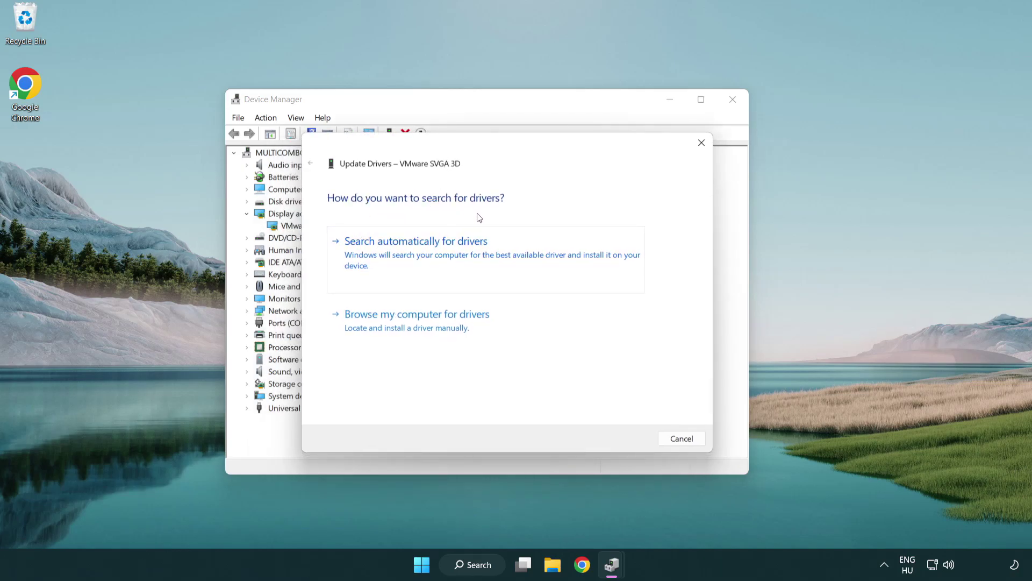
pyautogui.click(453, 250)
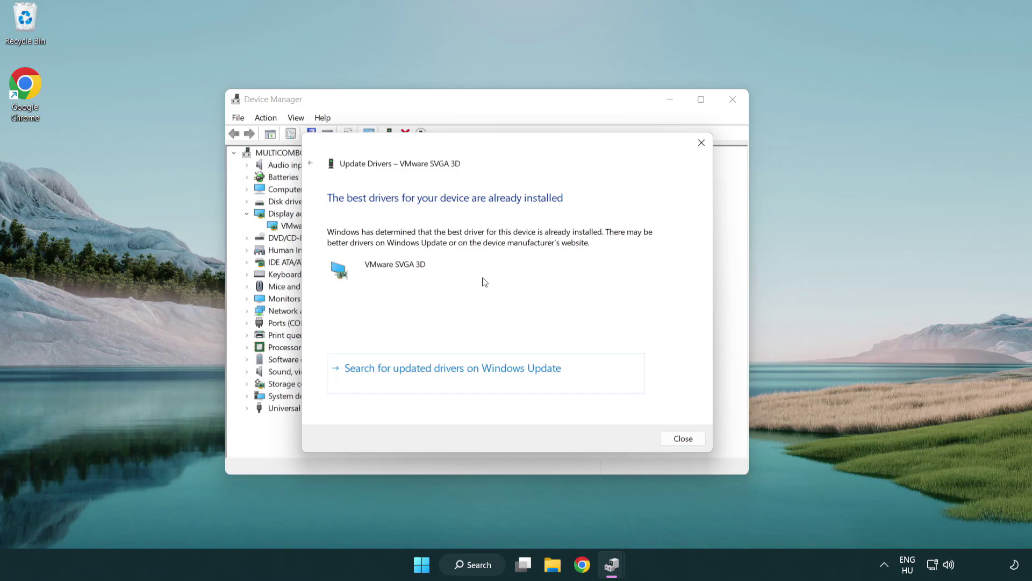
pyautogui.click(684, 440)
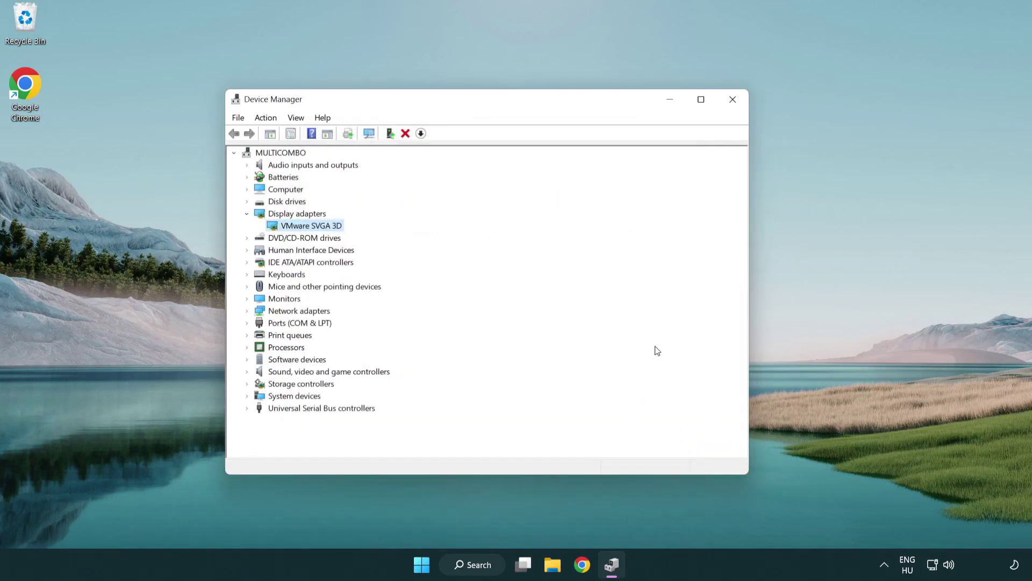
# Close Device Manager and open Windows Update settings by searching for 'update'
pyautogui.click(735, 104)
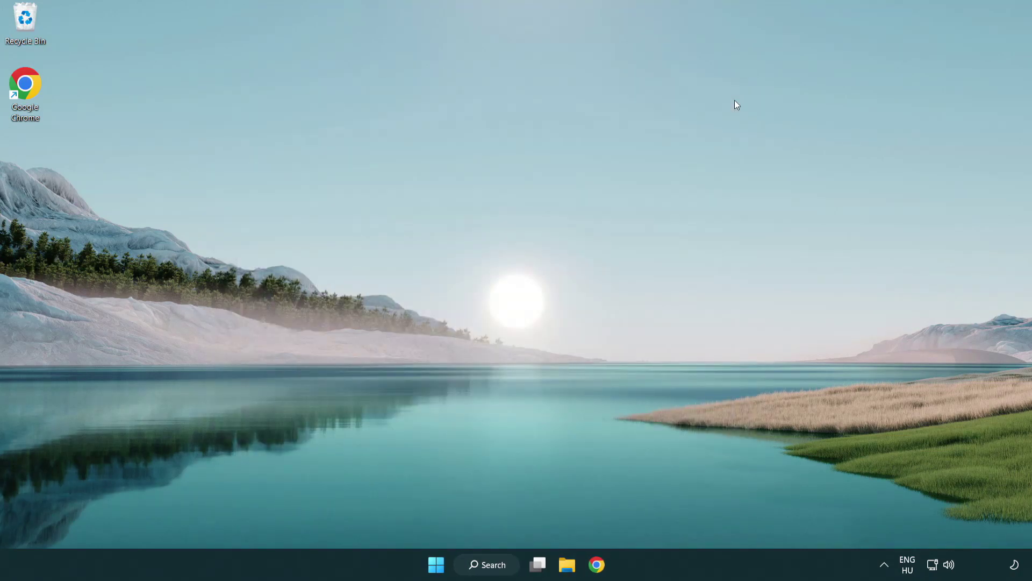
pyautogui.click(495, 562)
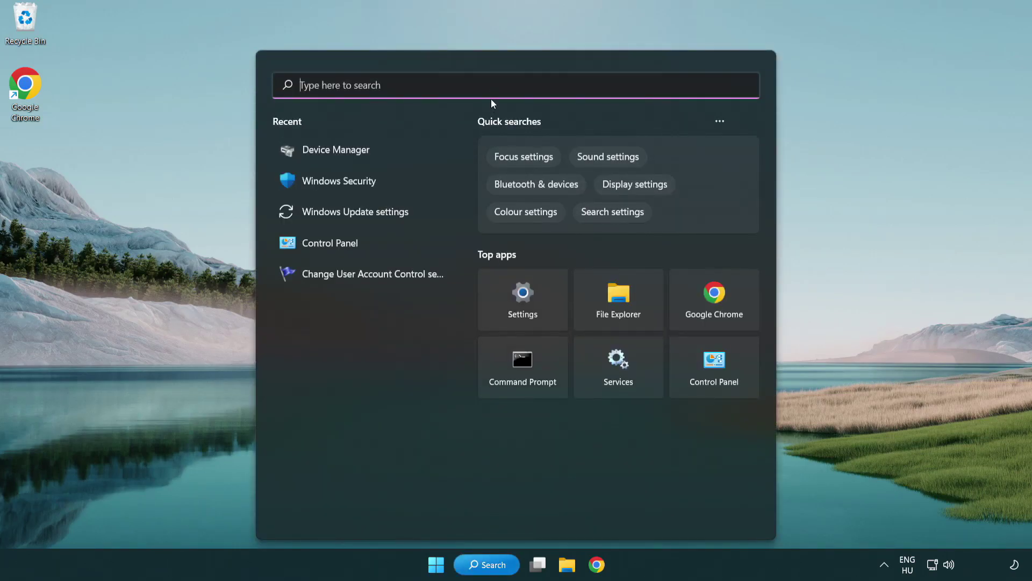
pyautogui.write('update')
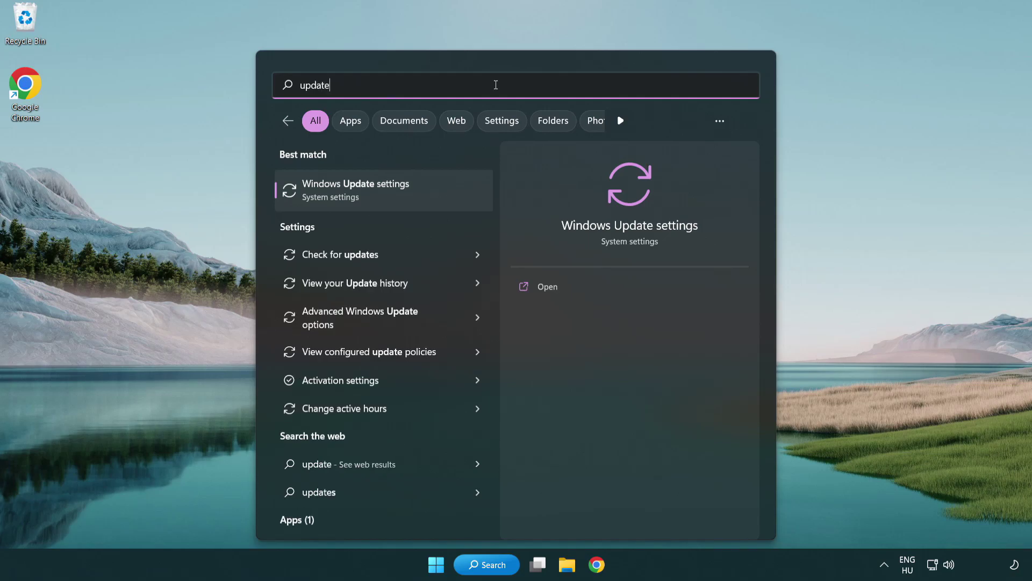
pyautogui.click(402, 195)
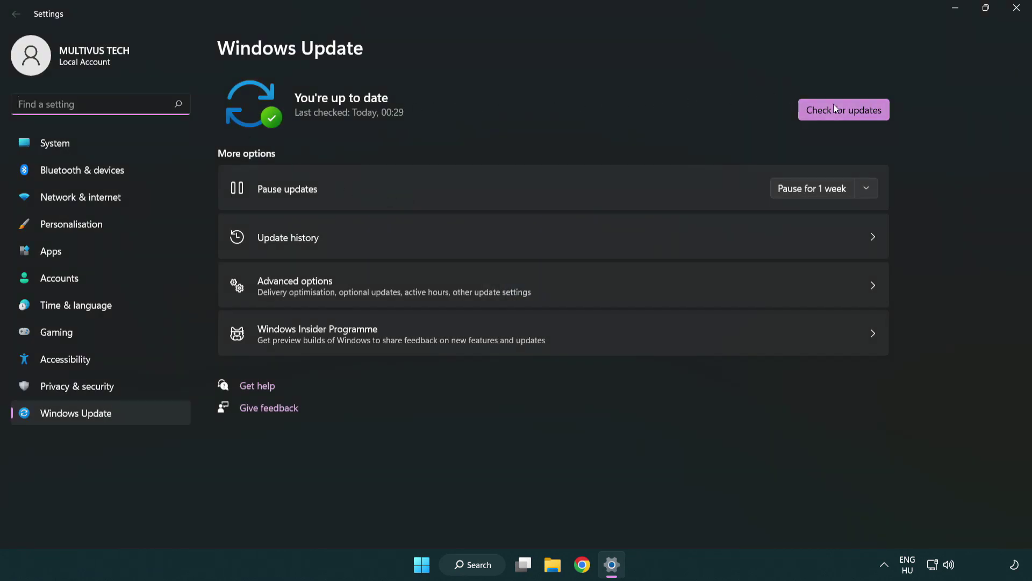
# Run Check for updates, see 'You're up to date', and close Settings
pyautogui.click(862, 117)
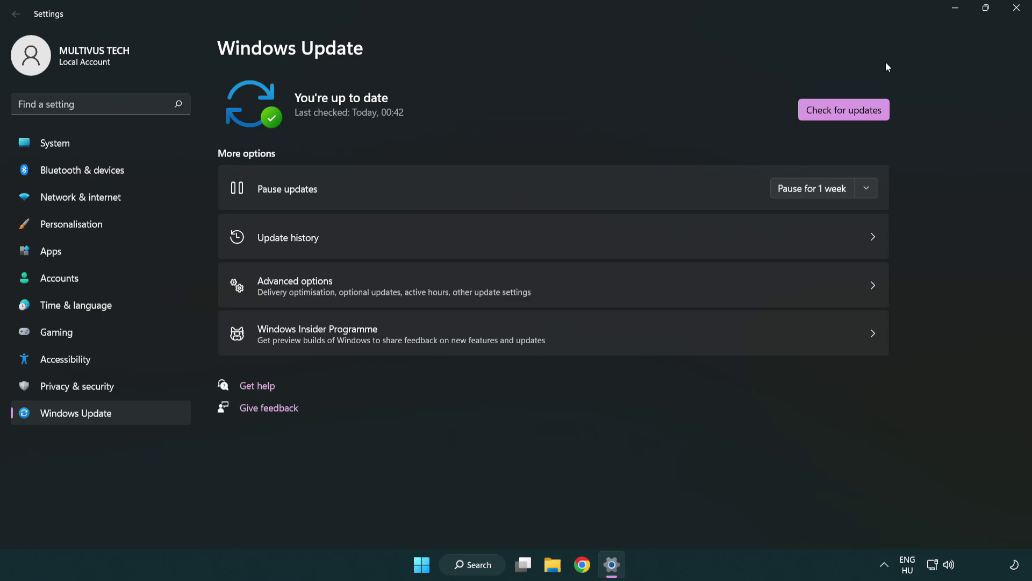
pyautogui.click(1014, 11)
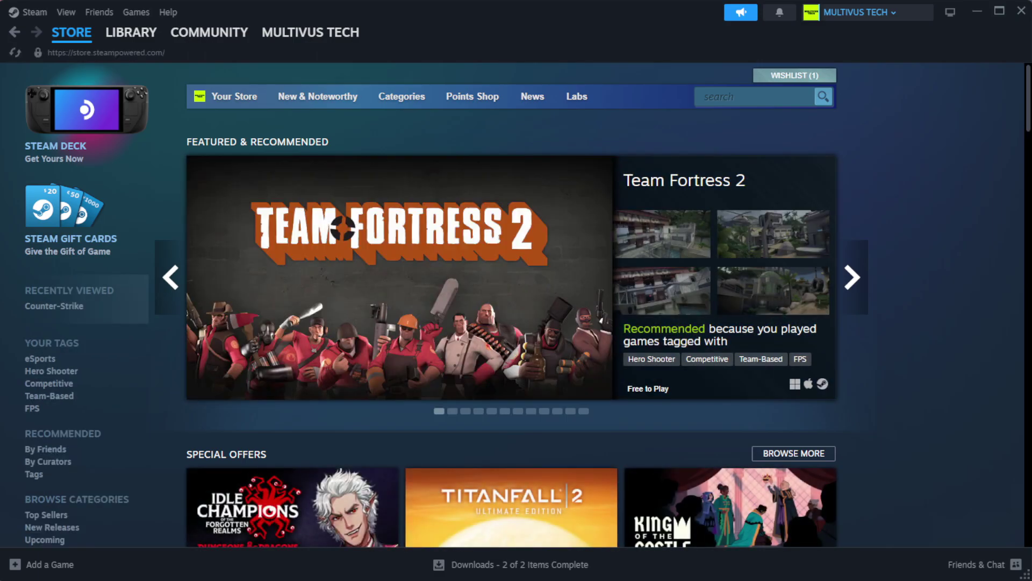
# Go to Steam's Library Home and right-click the game under Favorites
pyautogui.moveTo(125, 36)
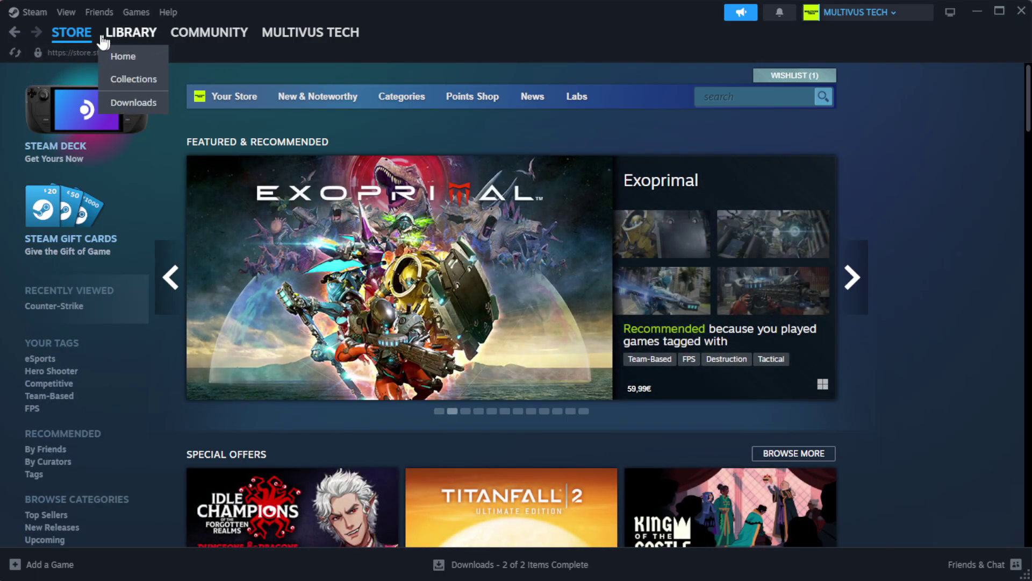
pyautogui.click(144, 58)
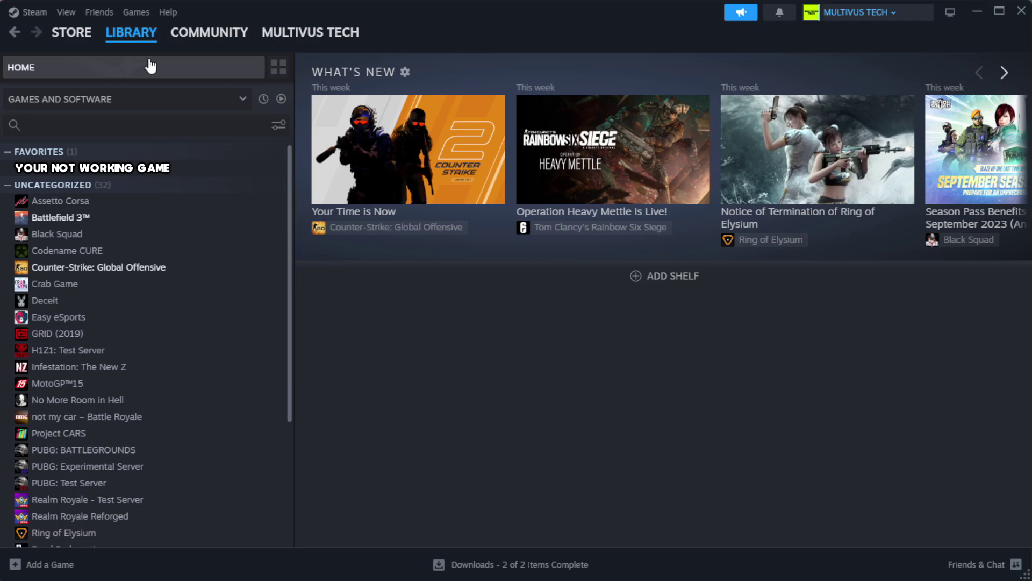
pyautogui.rightClick(255, 171)
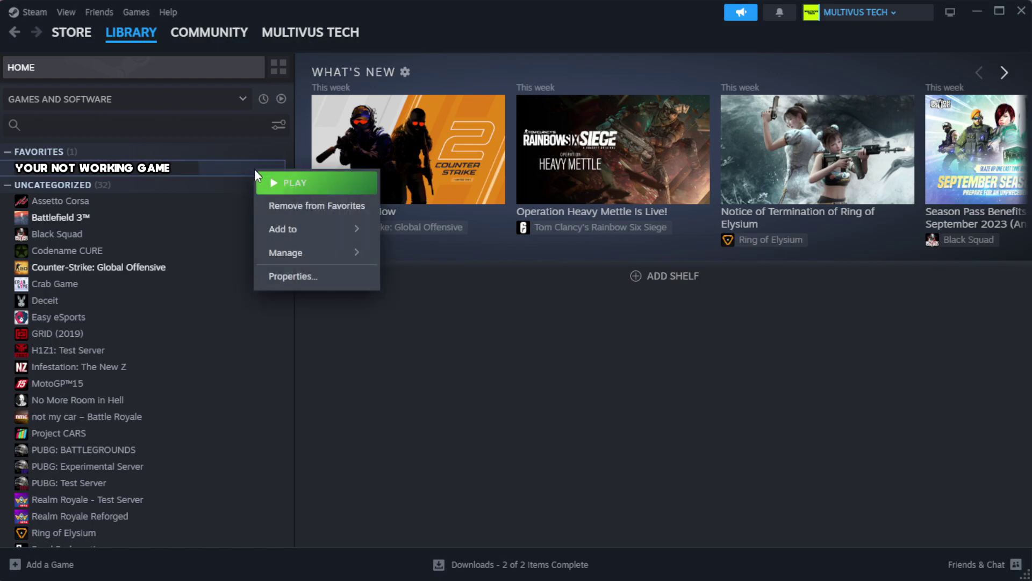
# Verify integrity of the game's files from Properties > Installed Files, validating all 1039 files
pyautogui.click(327, 280)
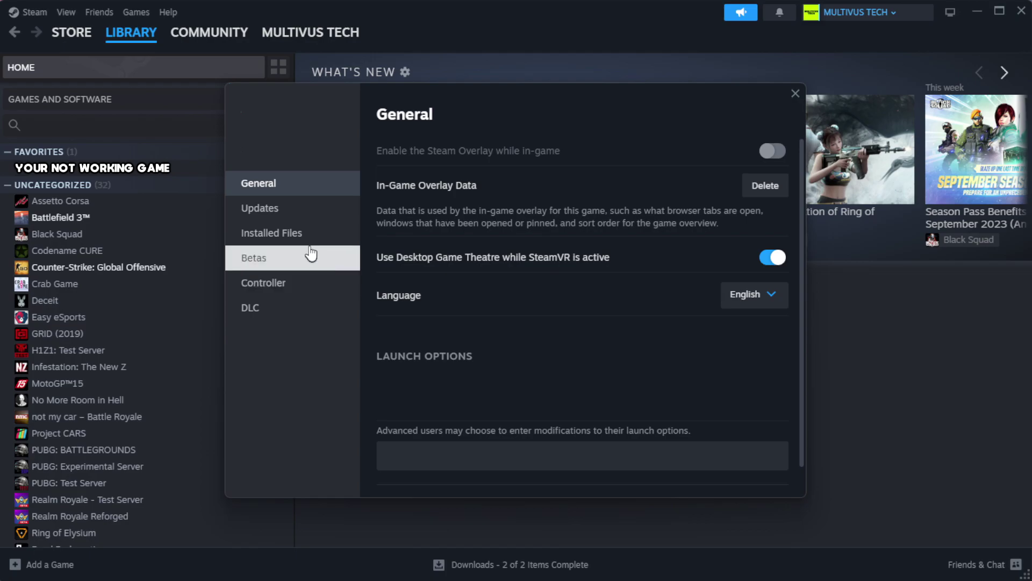
pyautogui.click(339, 245)
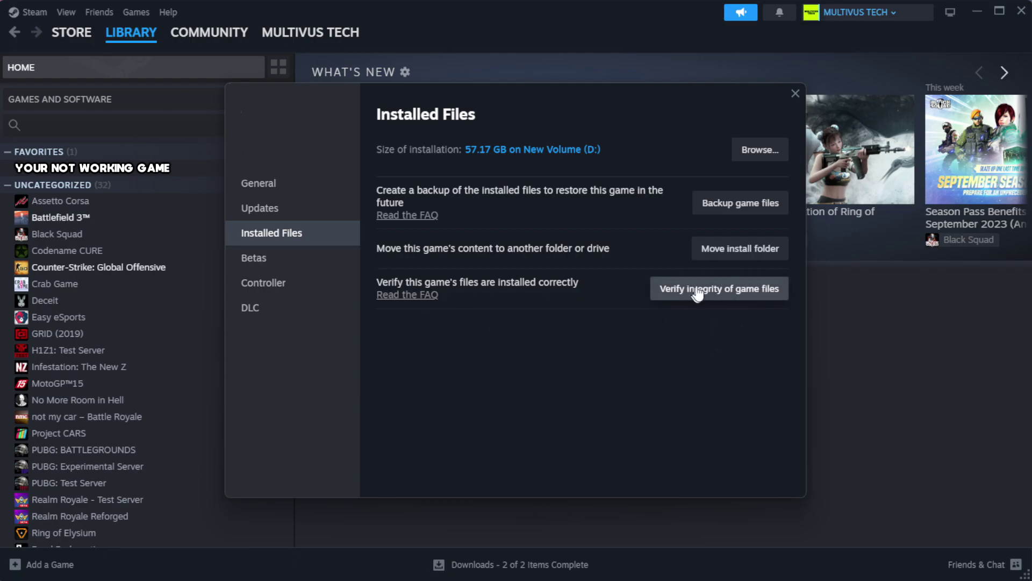
pyautogui.click(725, 291)
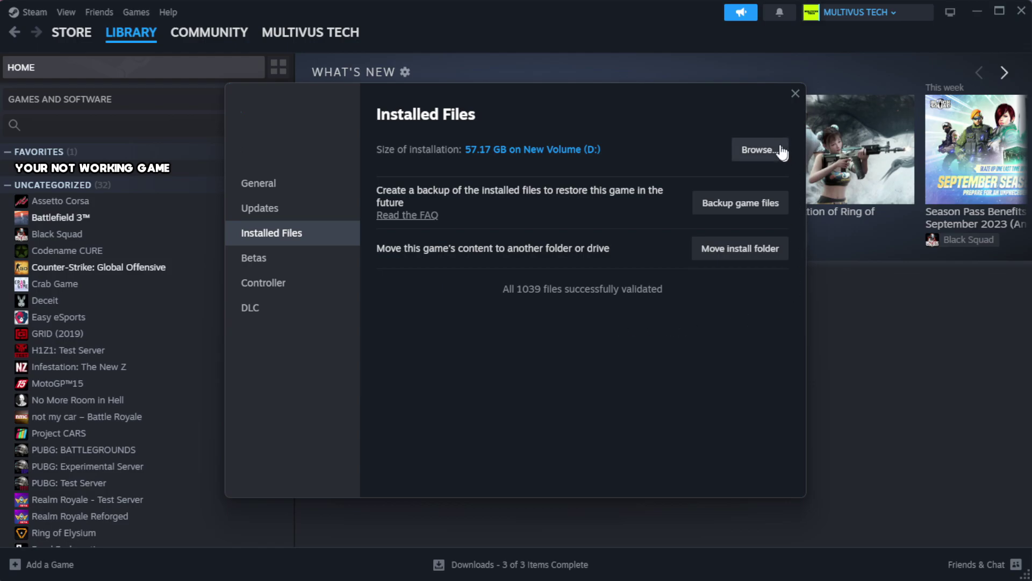
# Browse to the game's steamapps\common folder and open the YOUR NOT WORKING GAME shortcut's Properties
pyautogui.click(759, 152)
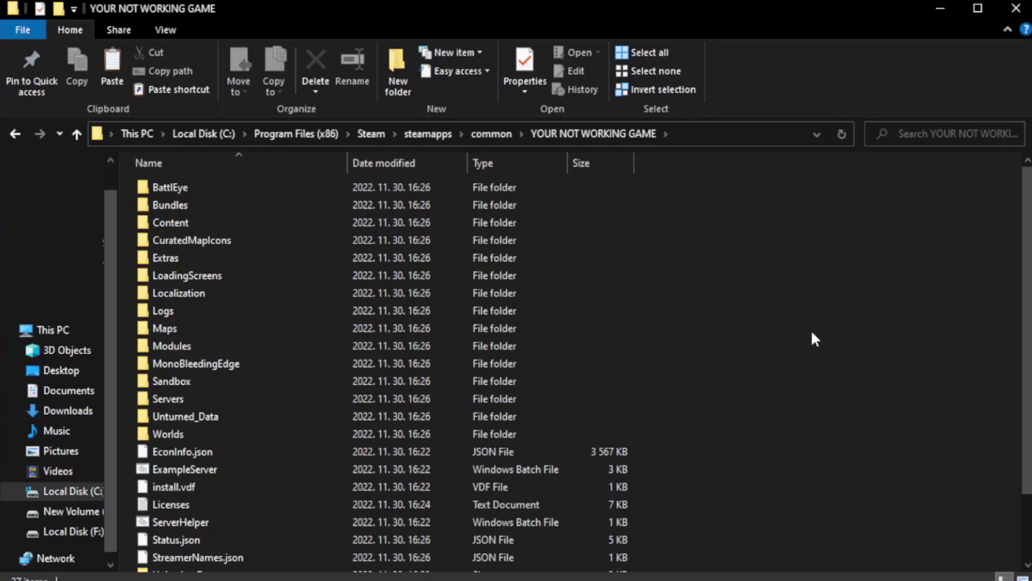
pyautogui.scroll(-2, 1029, 290)
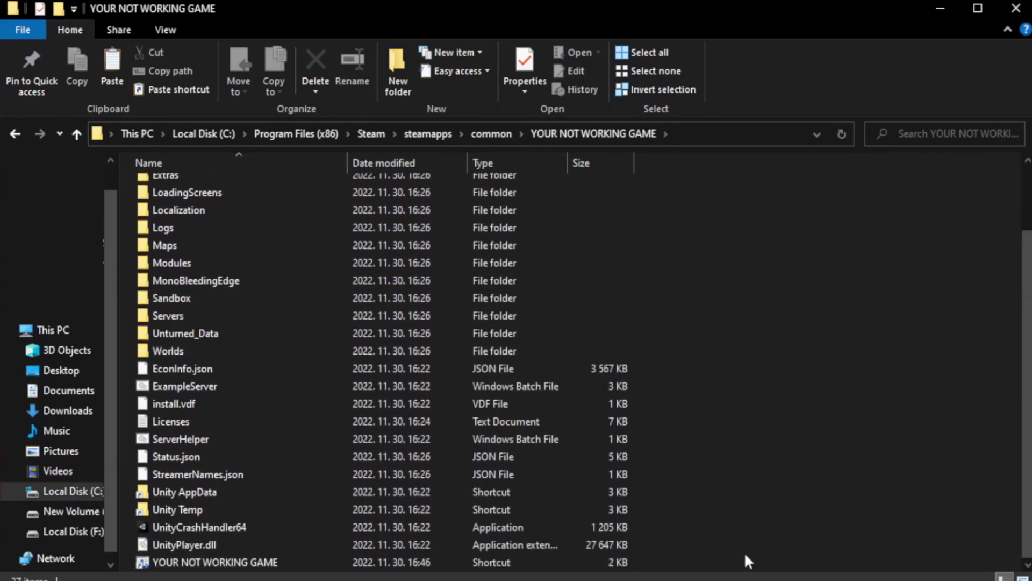
pyautogui.click(376, 562)
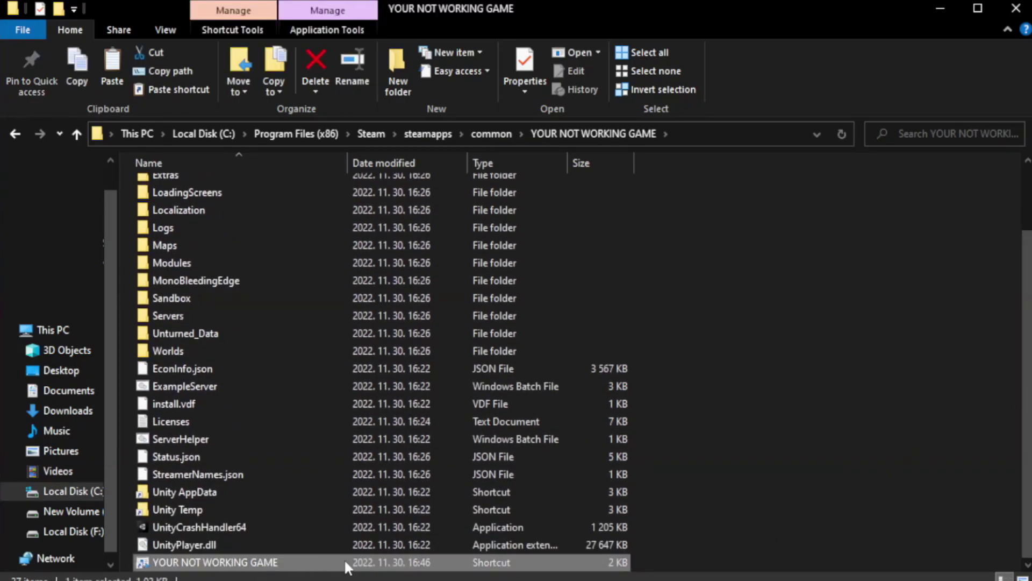
pyautogui.rightClick(345, 563)
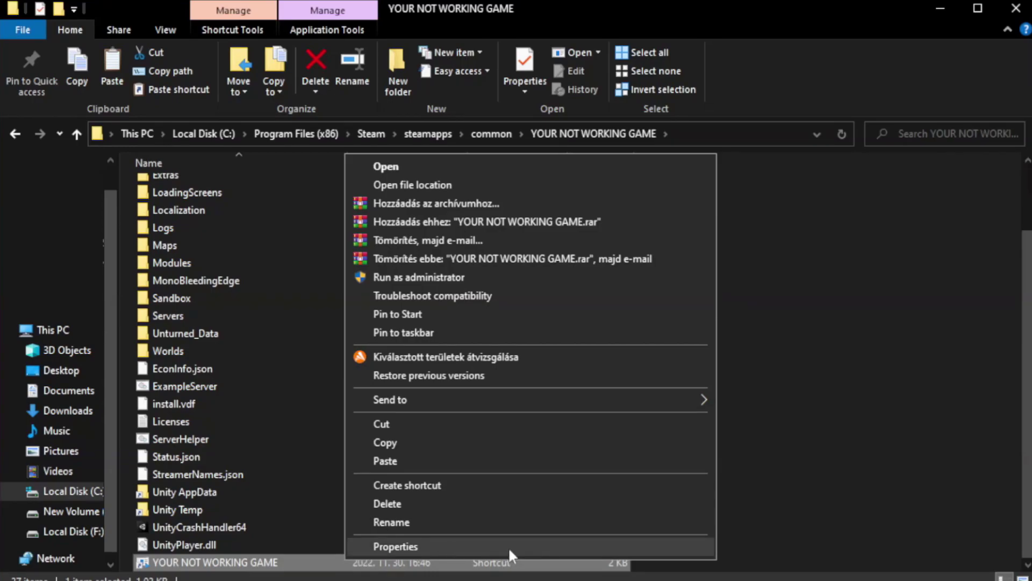
pyautogui.click(526, 543)
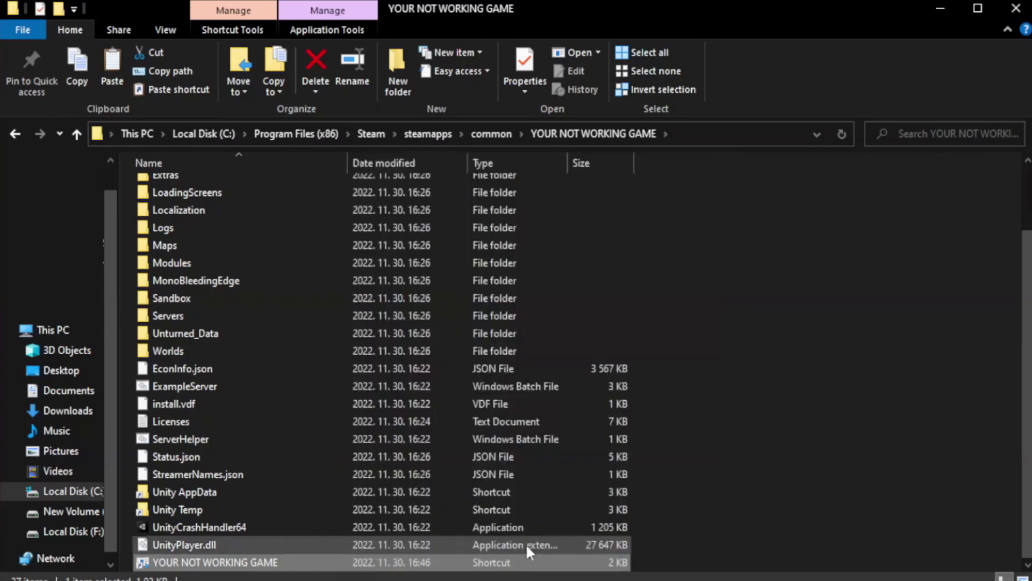
pyautogui.moveTo(515, 290); pyautogui.dragTo(518, 105)
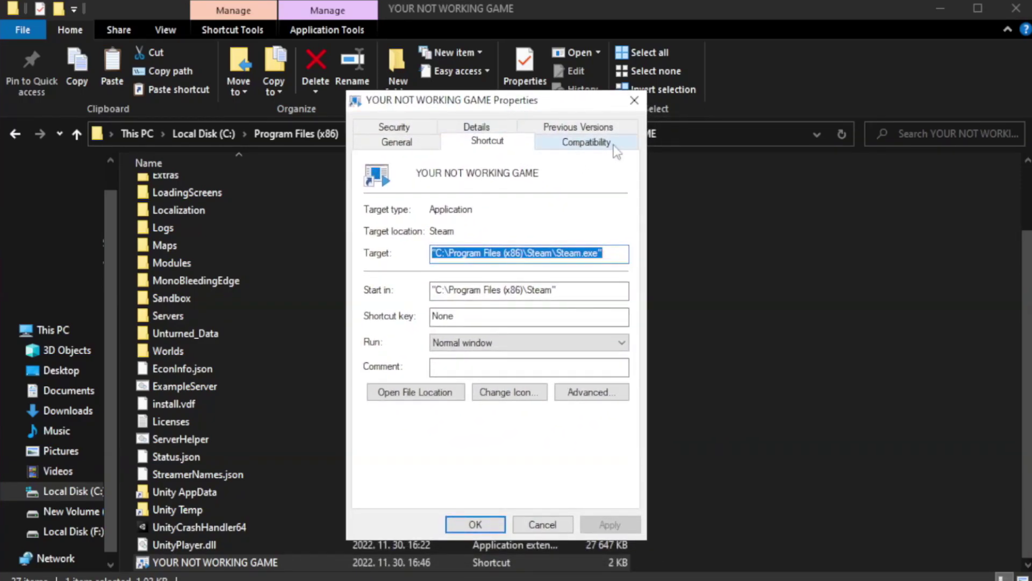
# Set the shortcut to Windows 8 compatibility mode with Run as administrator, then Apply and OK
pyautogui.click(581, 144)
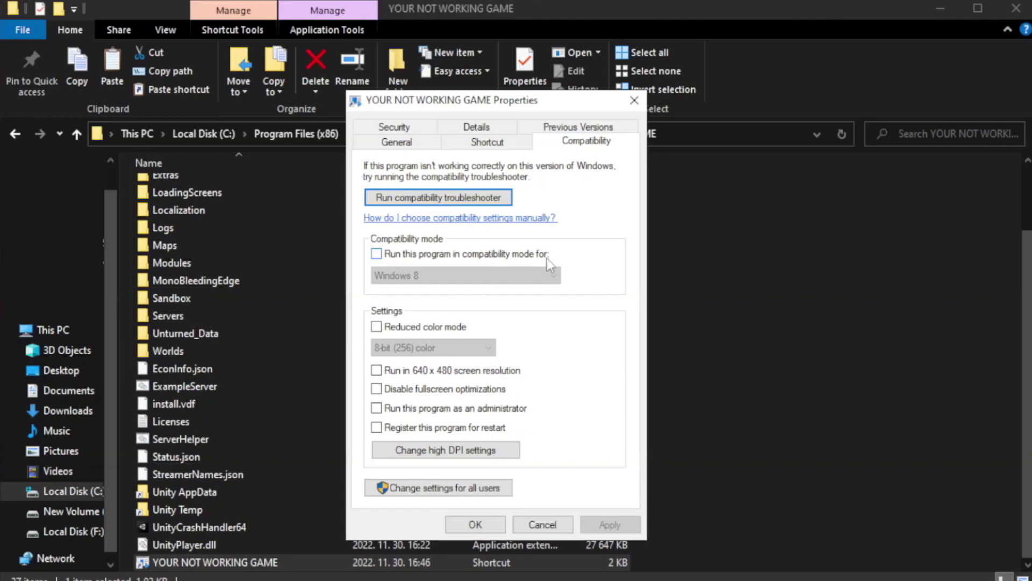
pyautogui.click(409, 255)
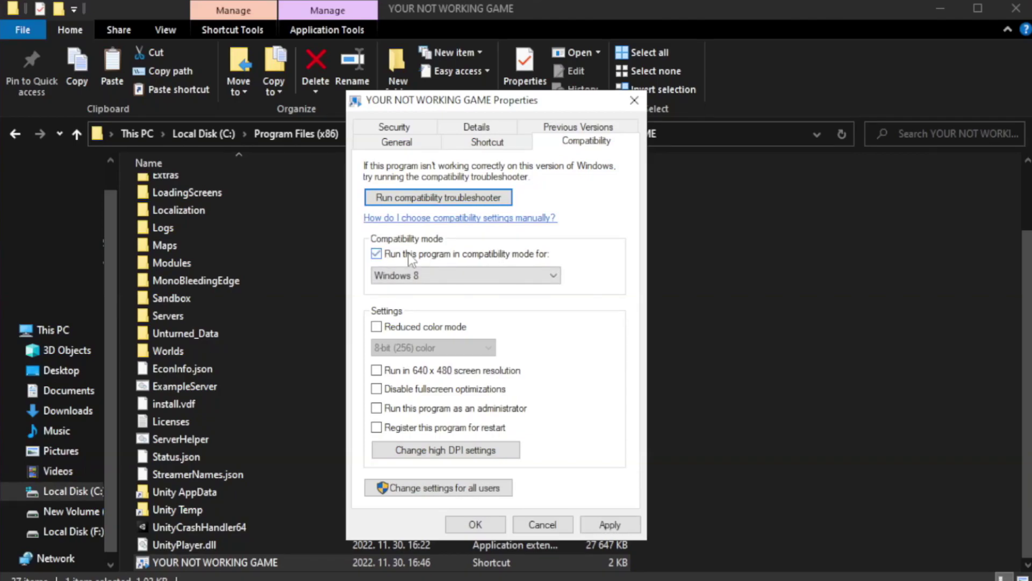
pyautogui.click(455, 275)
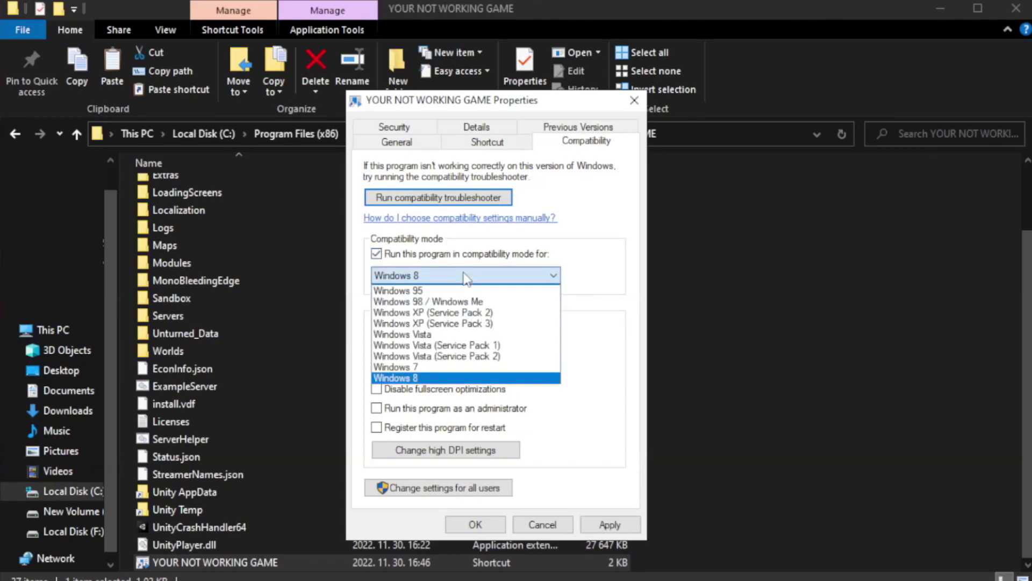
pyautogui.click(438, 378)
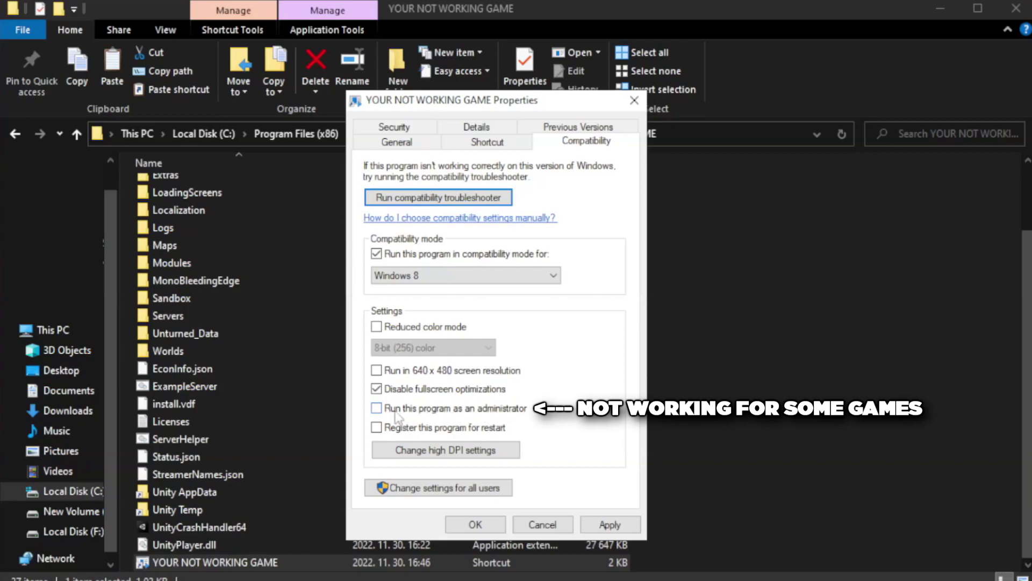
pyautogui.click(406, 415)
pyautogui.click(609, 525)
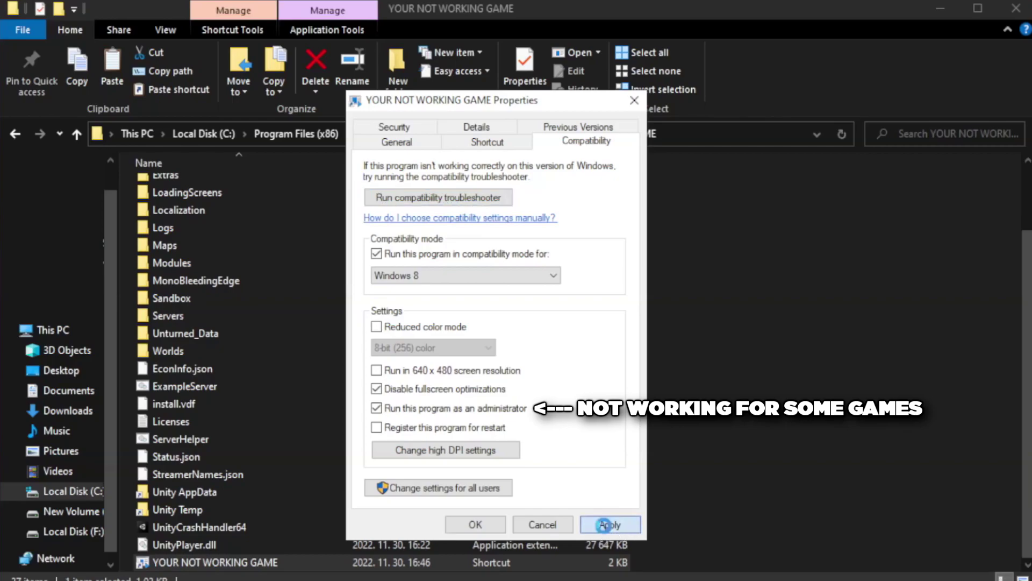
pyautogui.click(474, 524)
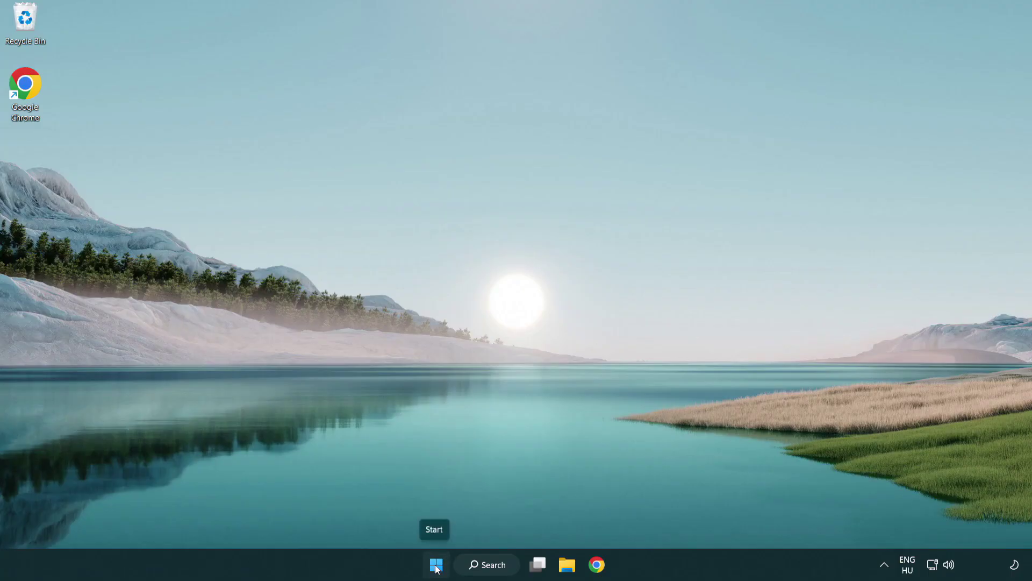
# In Task Manager's Startup apps, disable Terminal, Phone Link, Cortana and Windows Security notification
pyautogui.rightClick(436, 567)
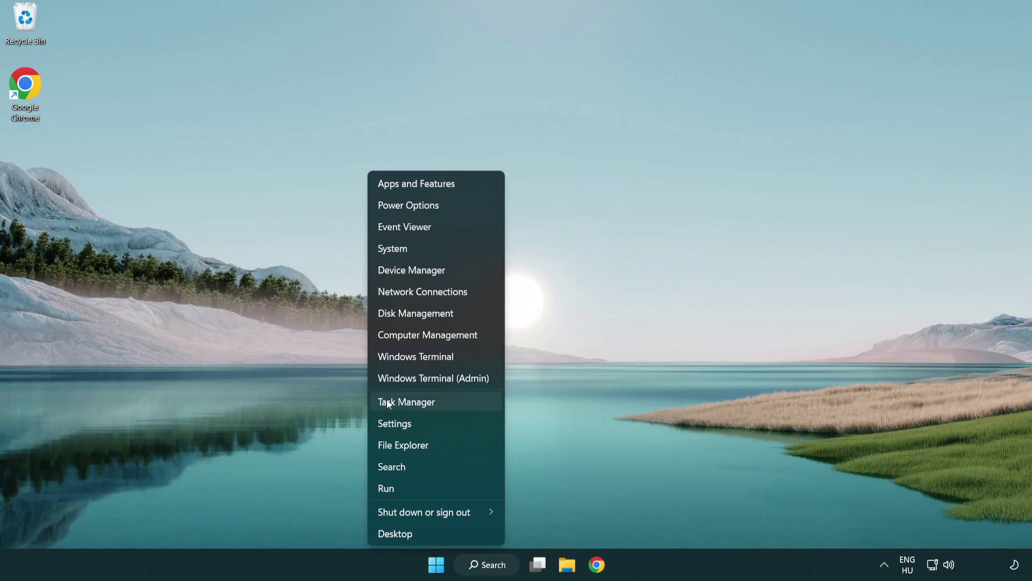
pyautogui.click(456, 404)
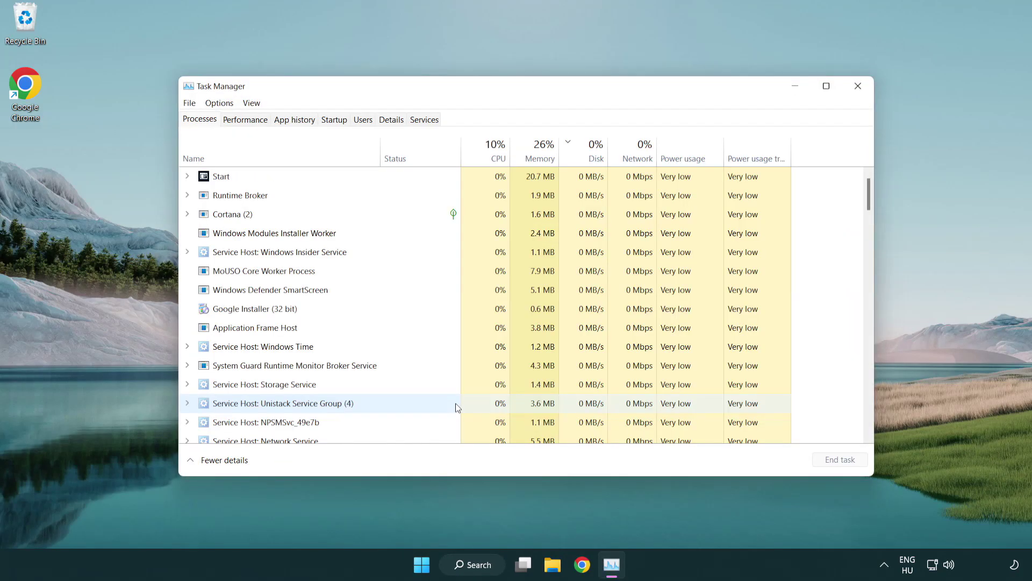
pyautogui.click(335, 120)
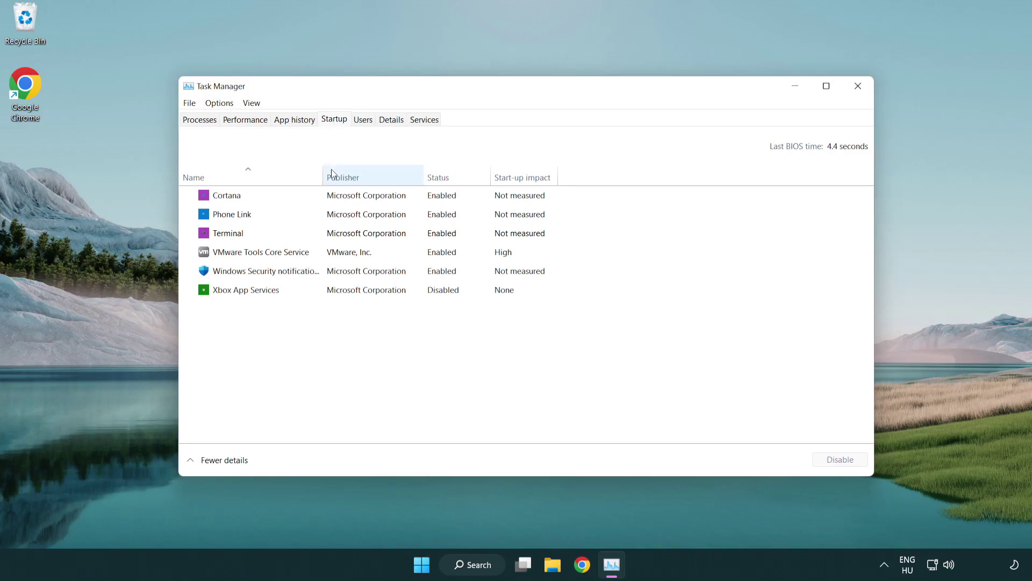
pyautogui.click(338, 234)
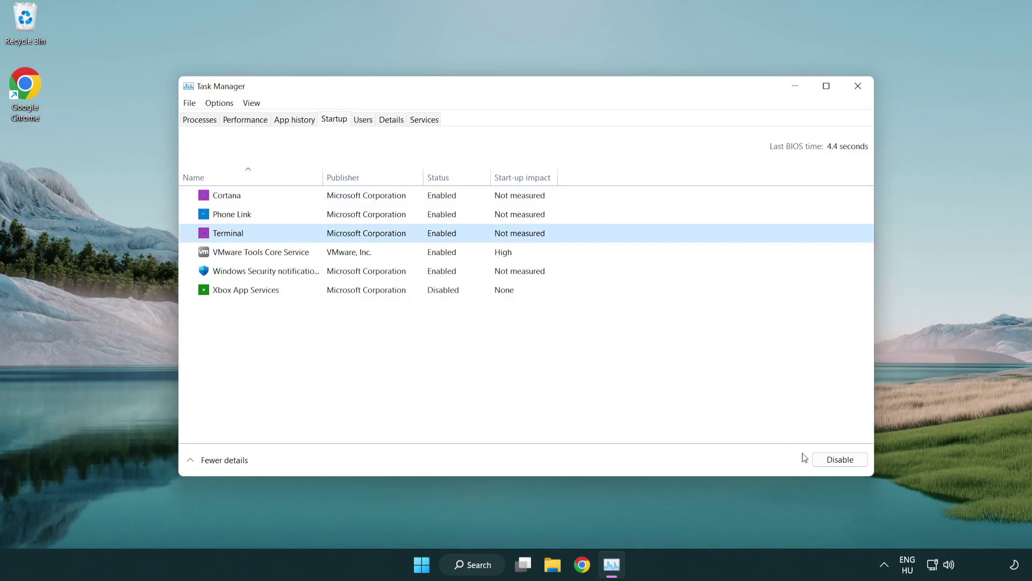
pyautogui.click(828, 460)
pyautogui.click(429, 217)
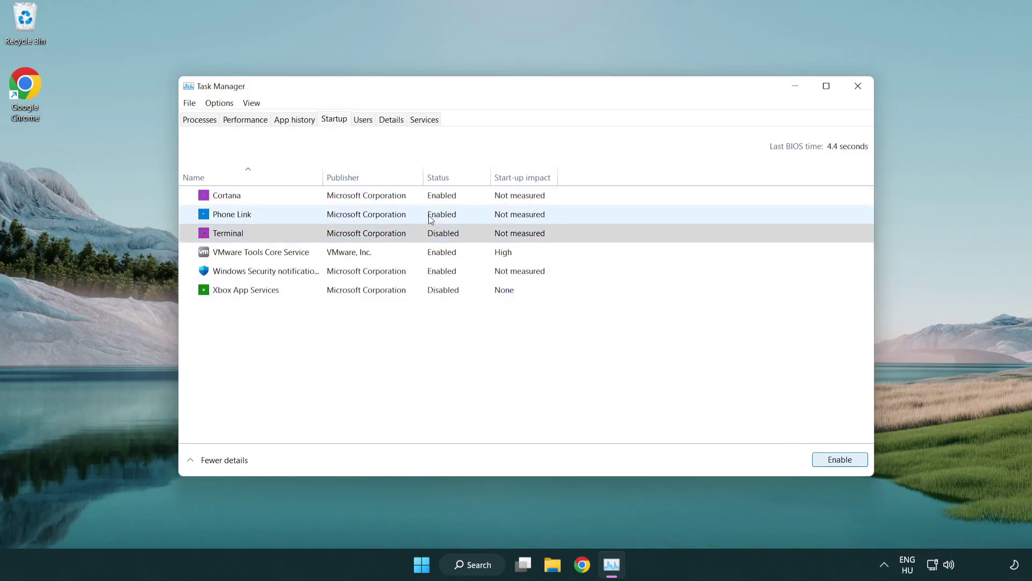
pyautogui.click(840, 461)
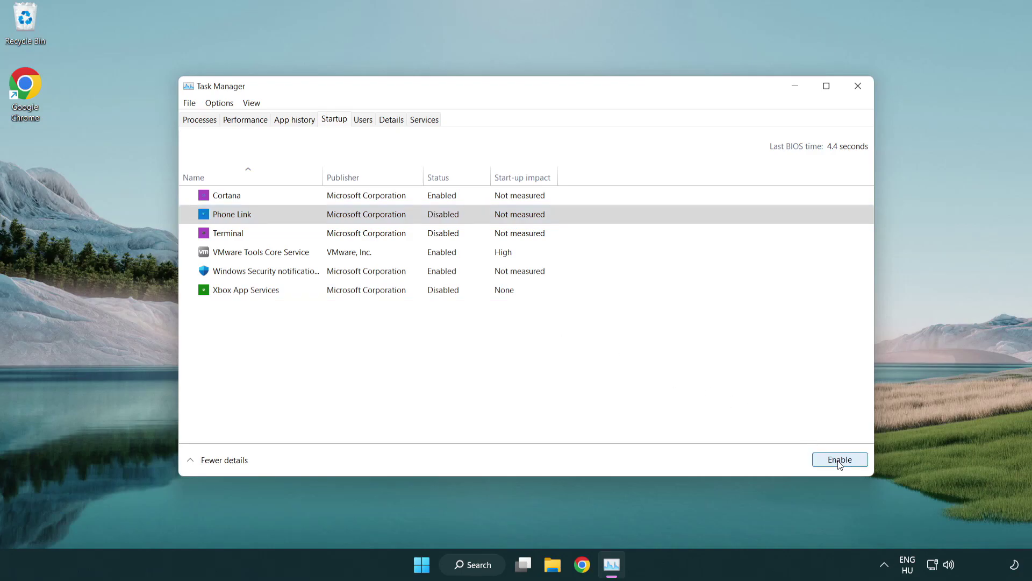
pyautogui.click(368, 201)
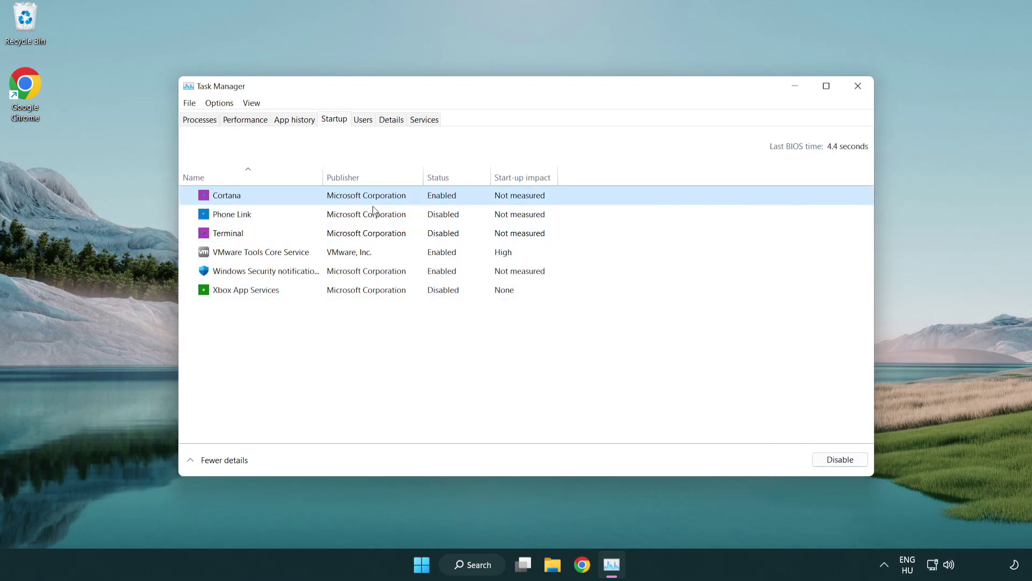
pyautogui.click(836, 459)
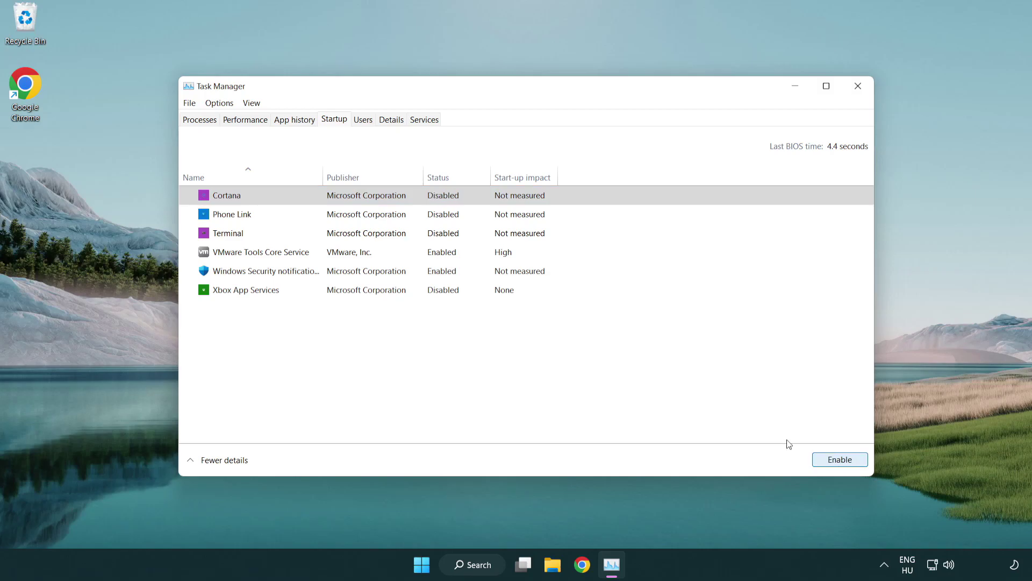
pyautogui.click(490, 277)
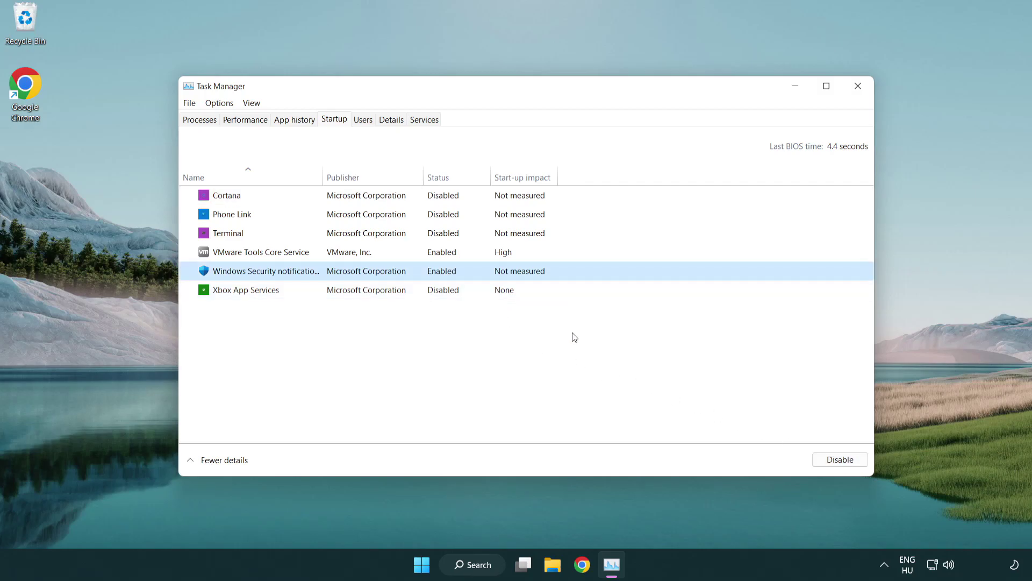
pyautogui.click(815, 457)
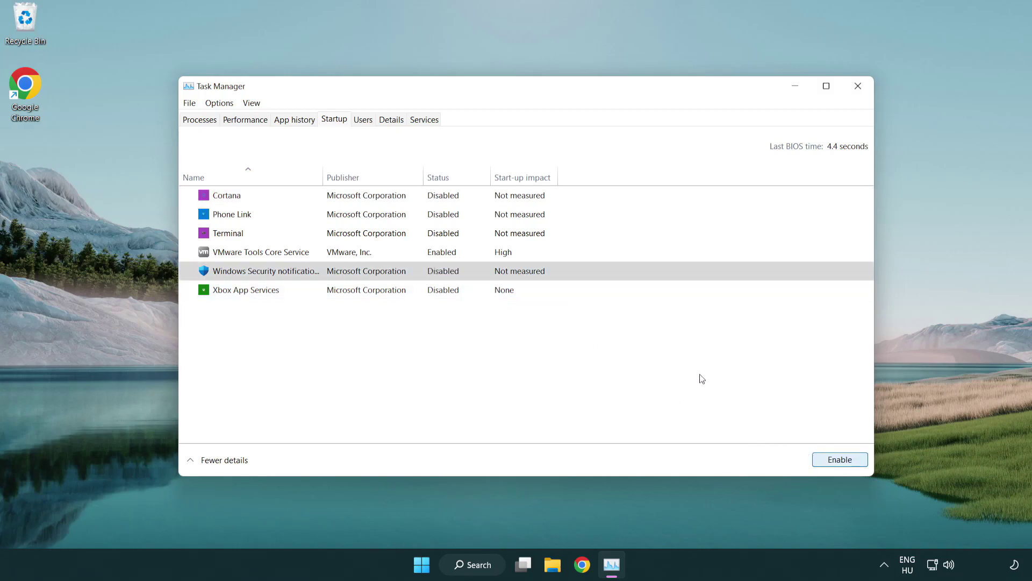
# Close Task Manager and search Windows for 'security'
pyautogui.click(860, 92)
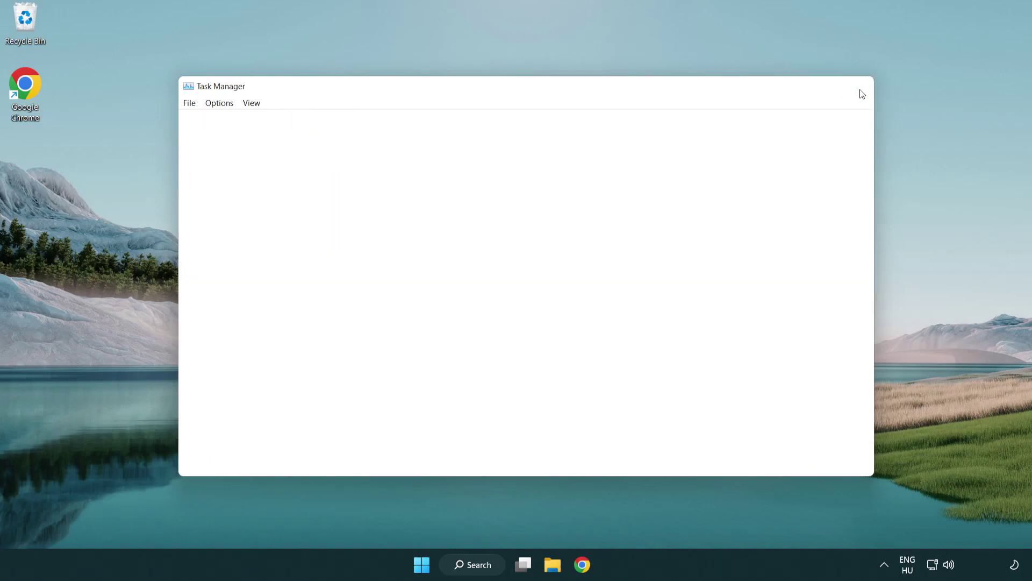
pyautogui.click(493, 572)
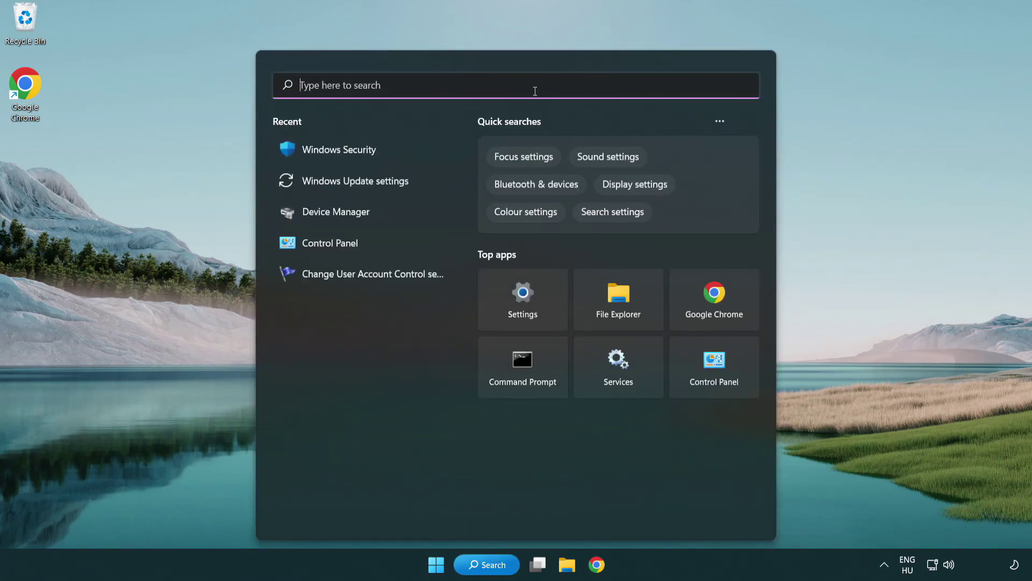
pyautogui.write('securi')
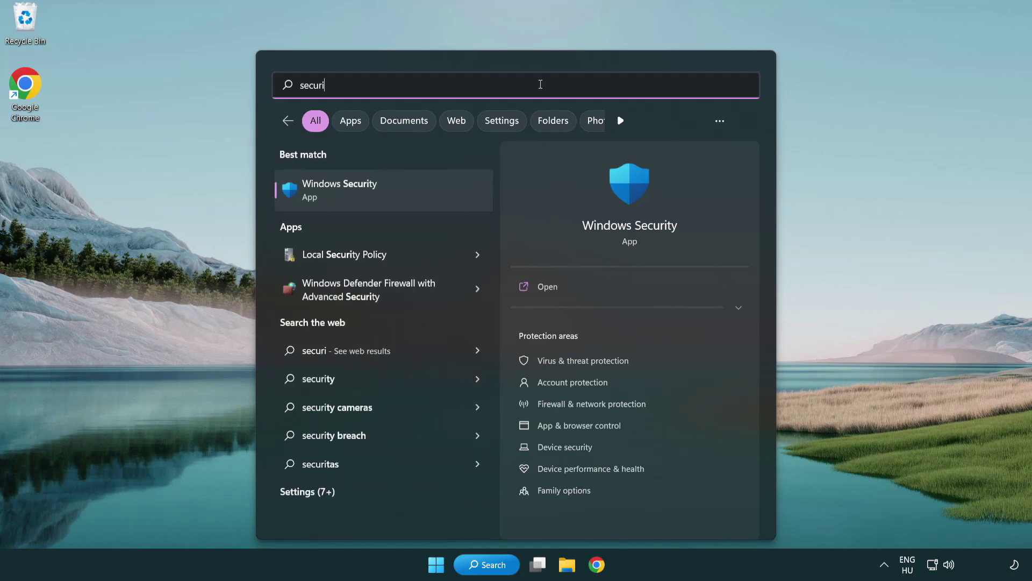
pyautogui.write('ty')
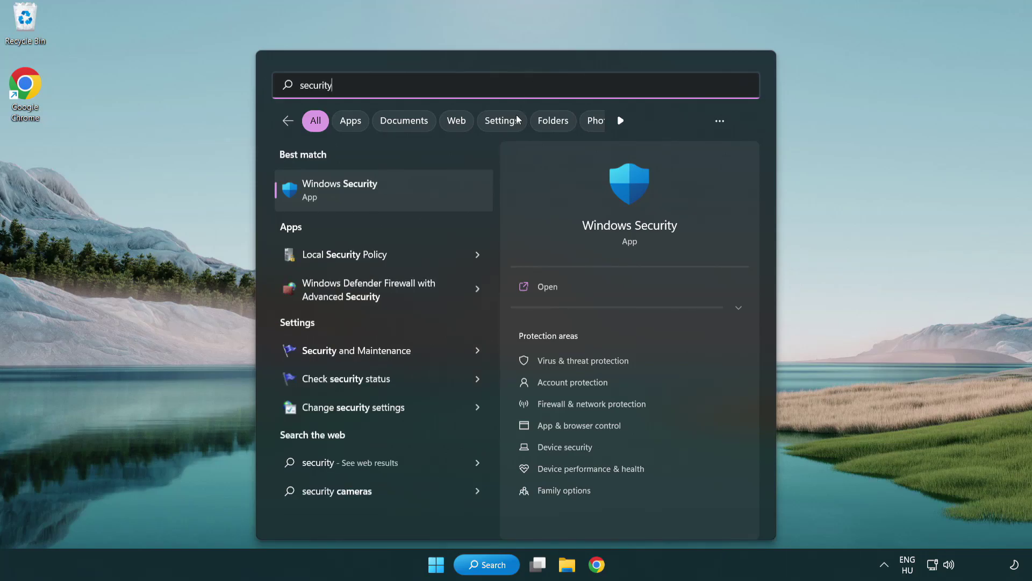
# Open Windows Security's Virus & threat protection settings and scroll down to the Exclusions section
pyautogui.click(422, 196)
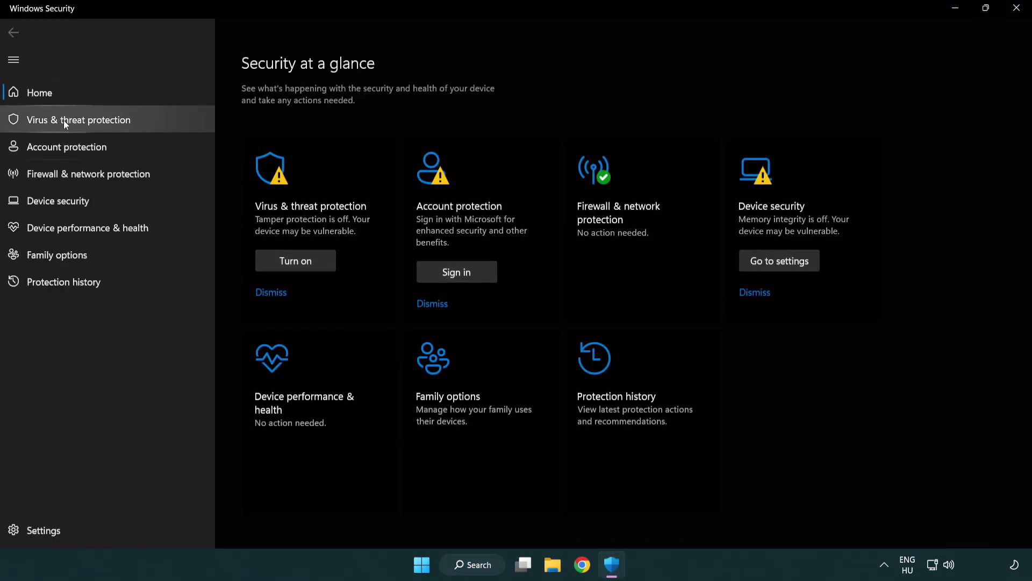
pyautogui.click(157, 123)
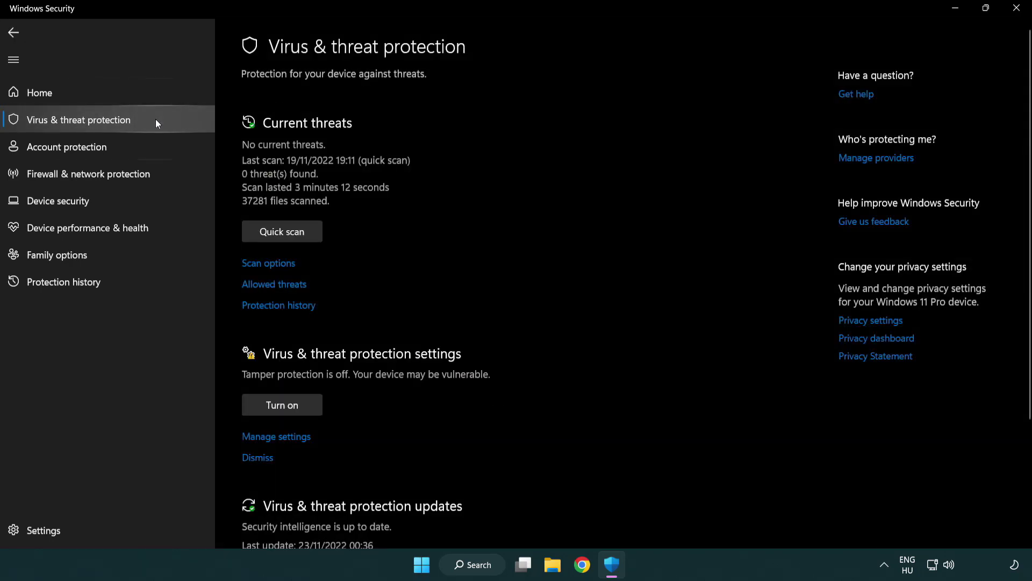
pyautogui.scroll(-3, 298, 221)
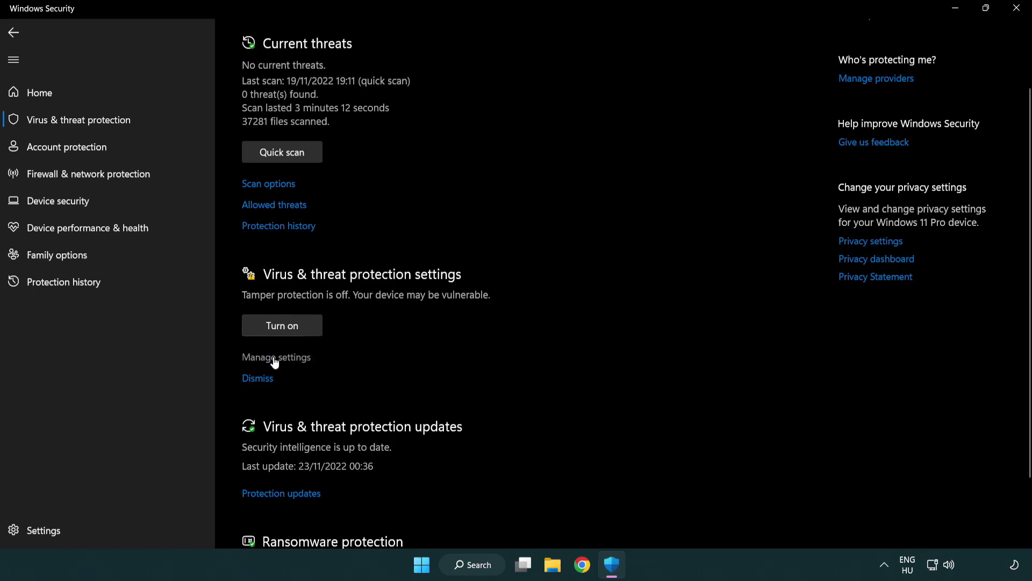
pyautogui.click(273, 358)
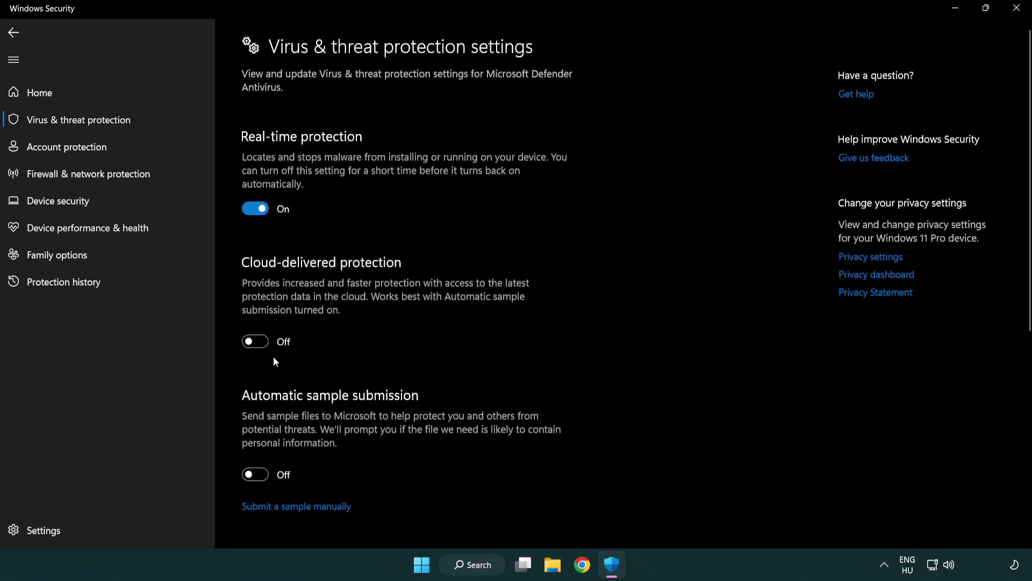
pyautogui.scroll(-12, 275, 361)
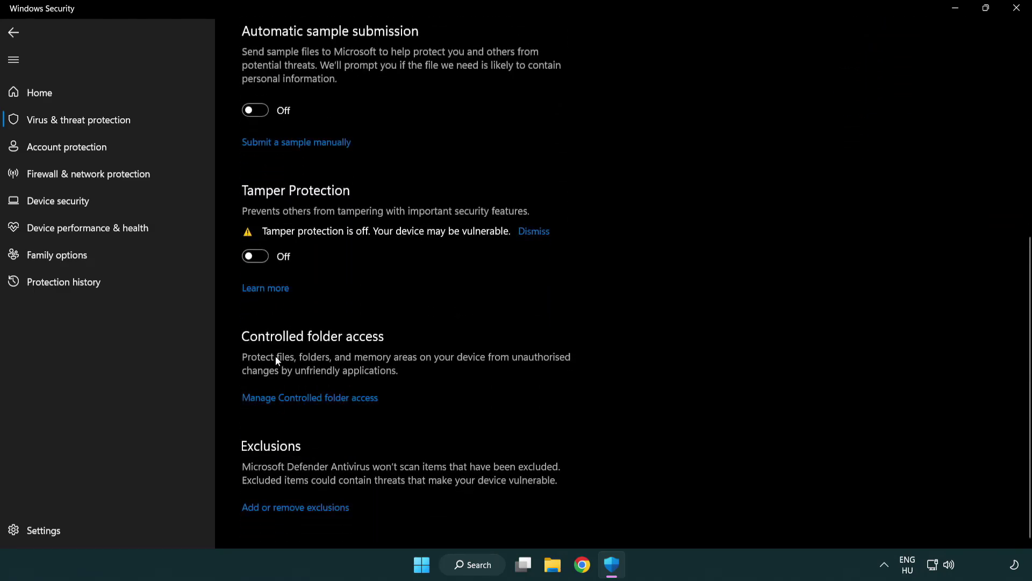
# Add a file exclusion for the NOT WORKING APP shortcut in C:\Program Files (x86)\NOT WORKING APP
pyautogui.click(299, 511)
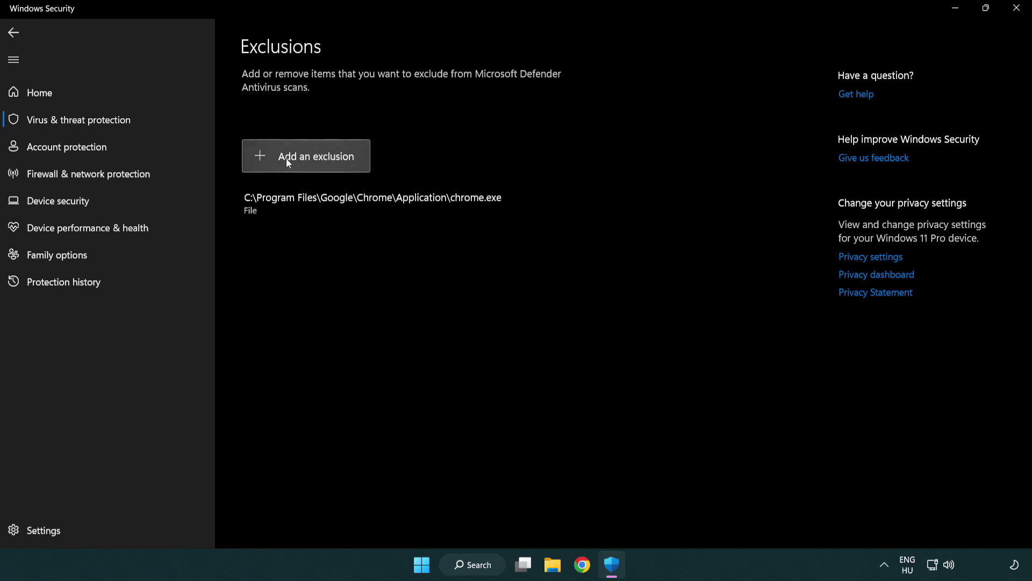
pyautogui.click(310, 161)
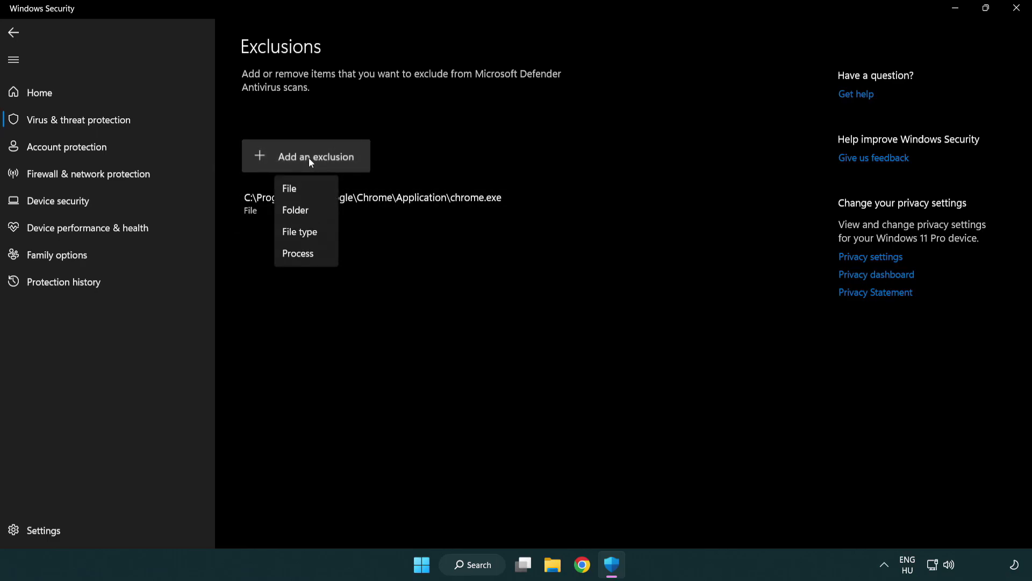
pyautogui.click(311, 189)
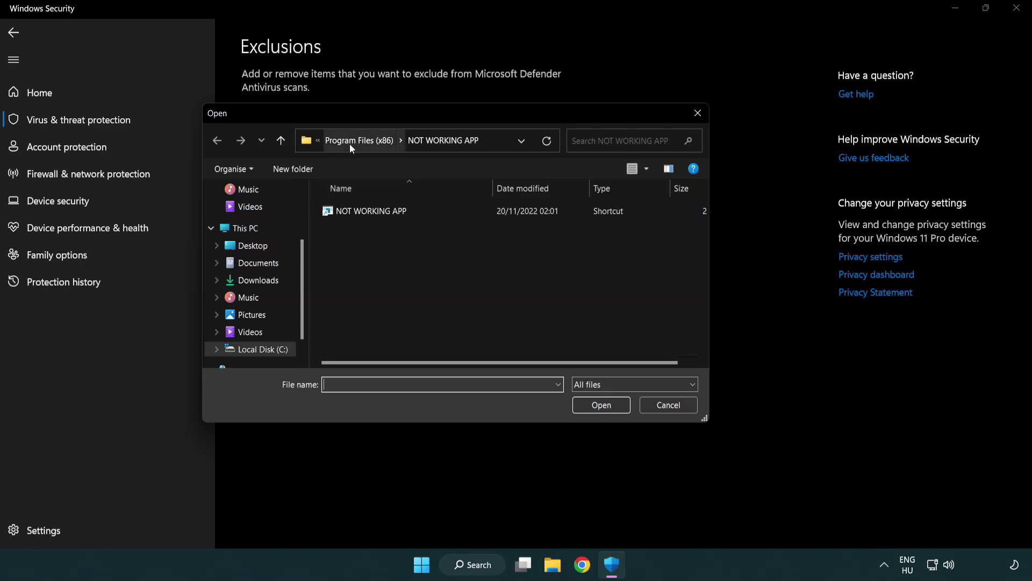
pyautogui.click(349, 144)
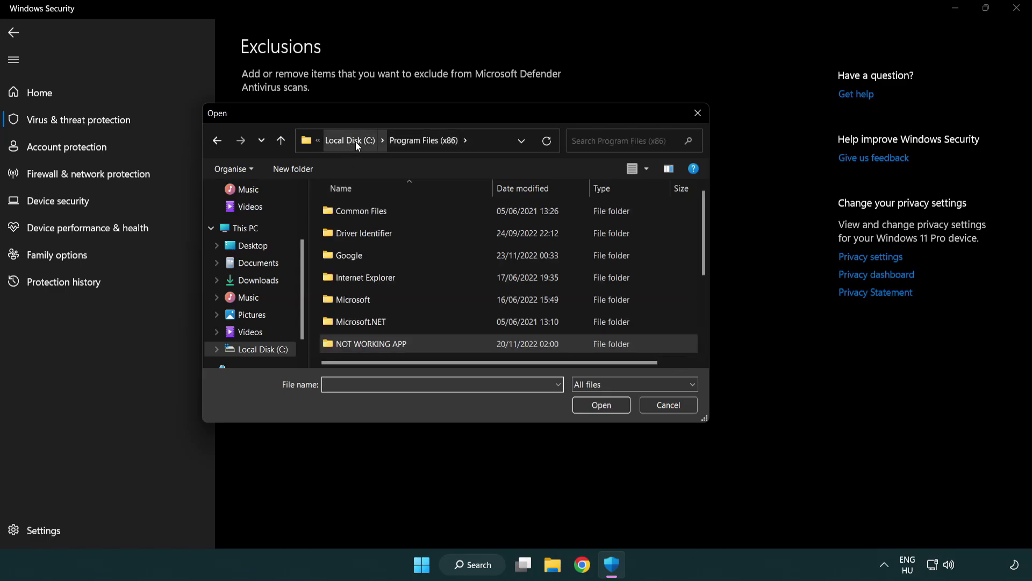
pyautogui.click(356, 142)
pyautogui.click(350, 142)
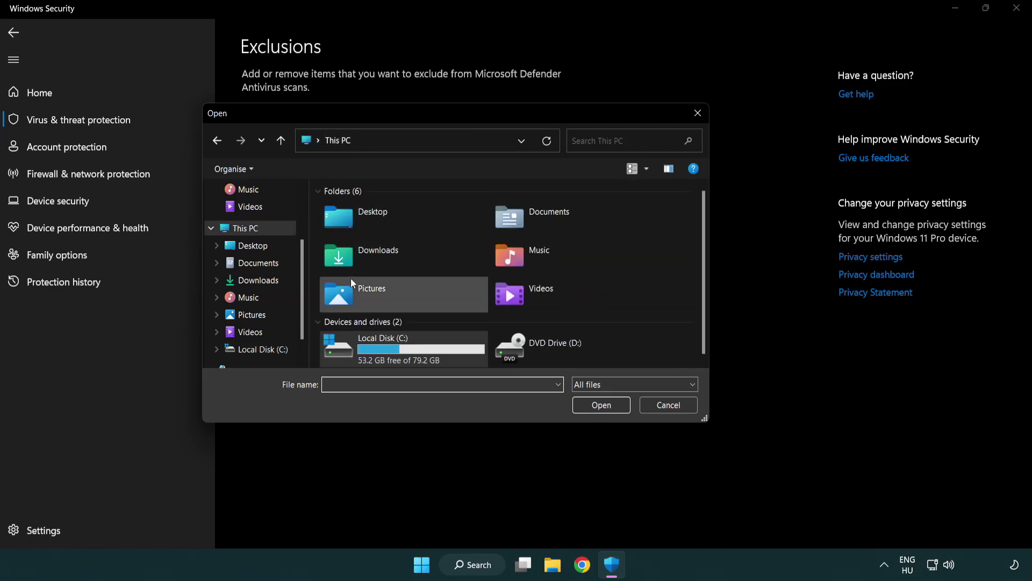
pyautogui.doubleClick(376, 357)
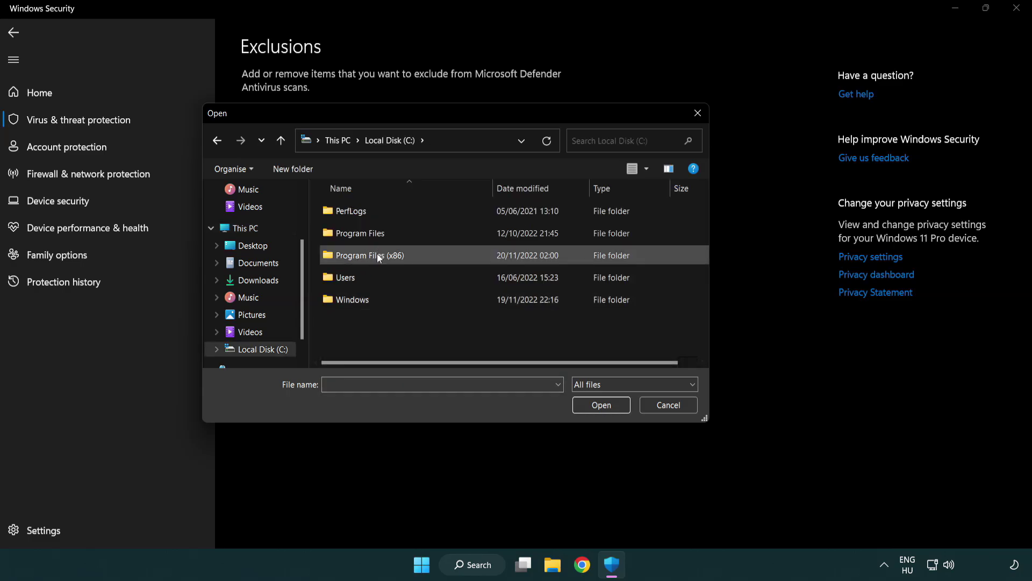
pyautogui.doubleClick(377, 256)
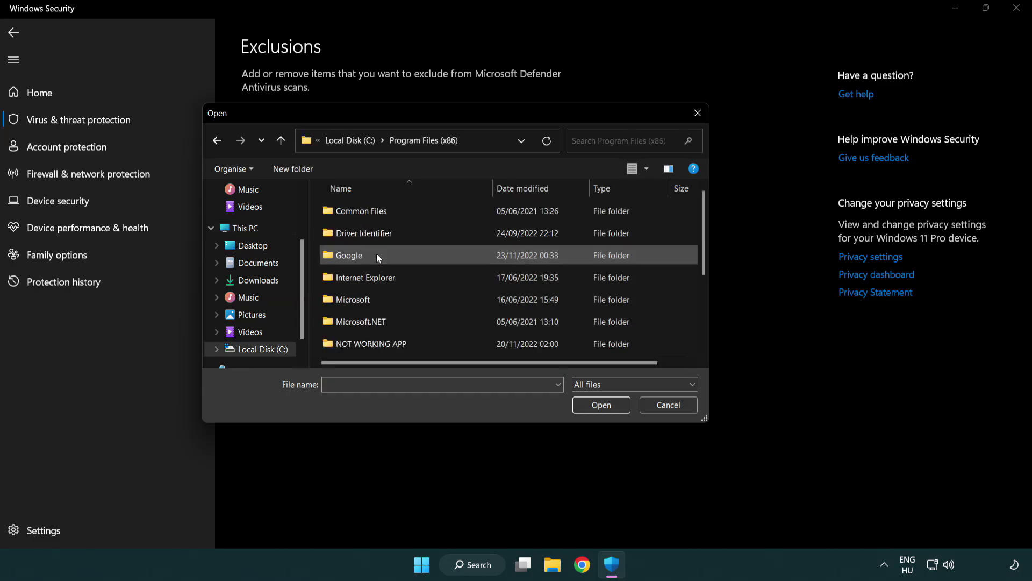
pyautogui.doubleClick(385, 345)
pyautogui.click(364, 211)
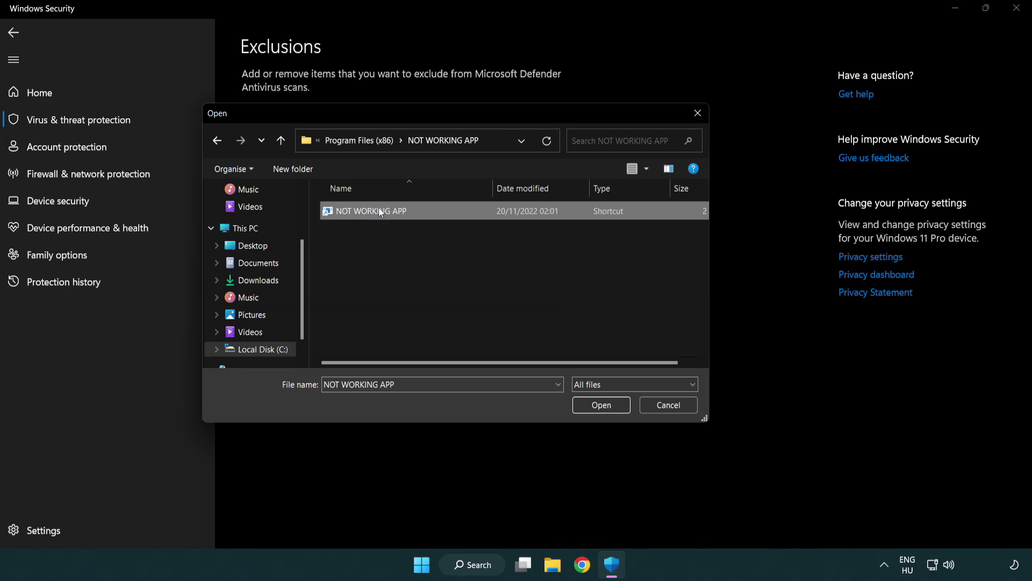
pyautogui.click(601, 406)
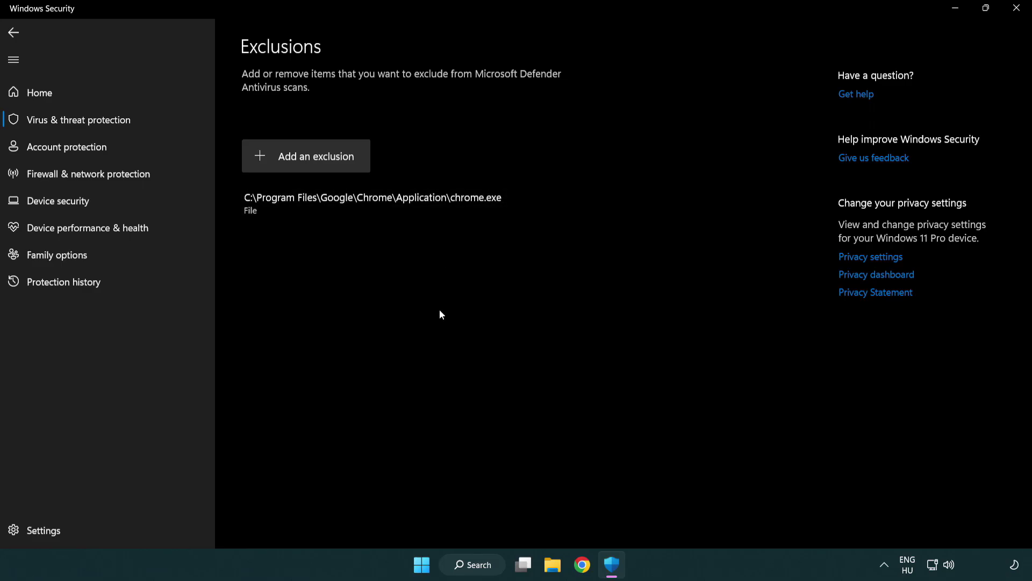
# Close Windows Security and show the Start menu's power options to restart the PC
pyautogui.click(1016, 9)
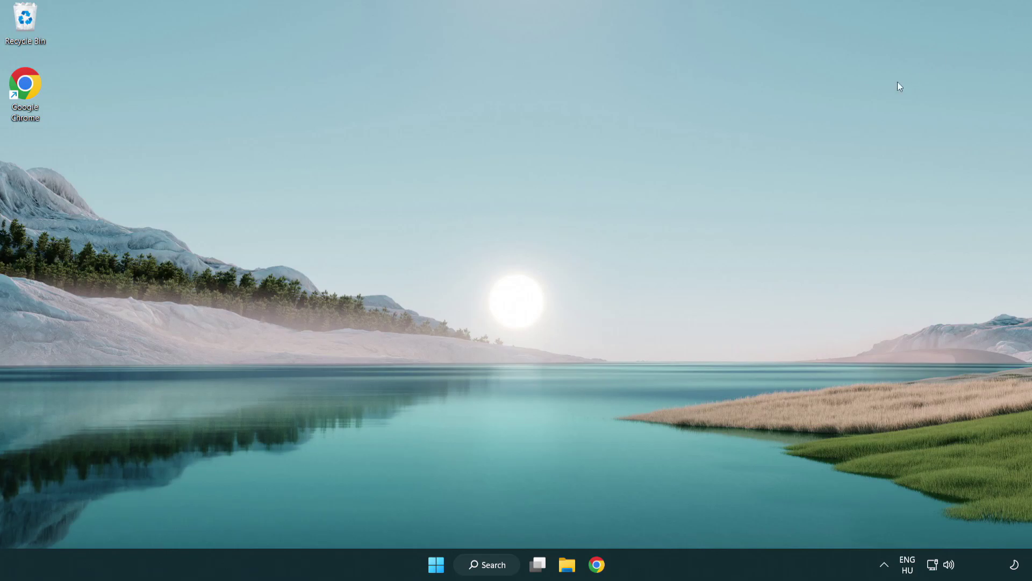
pyautogui.click(436, 564)
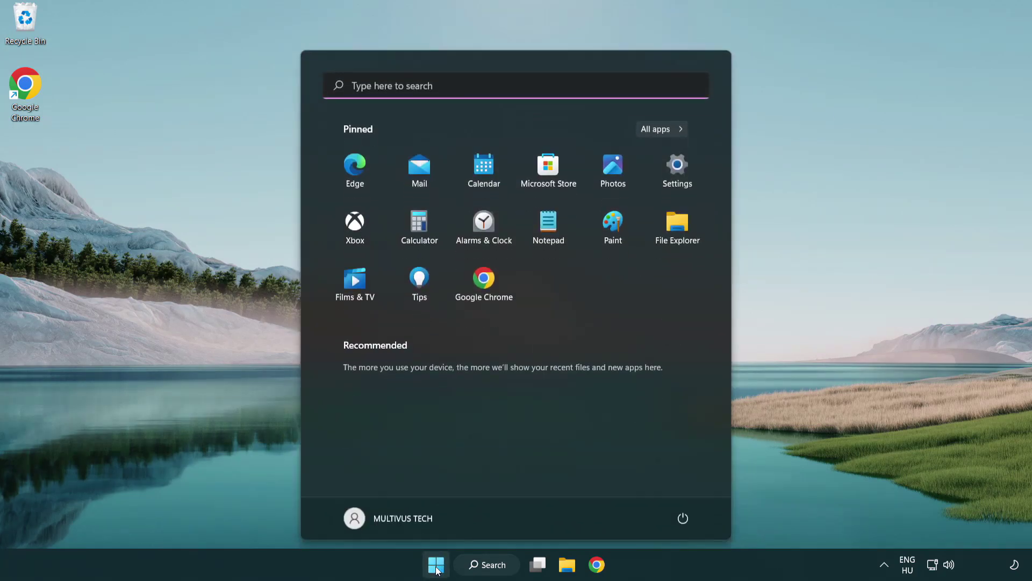
pyautogui.click(683, 518)
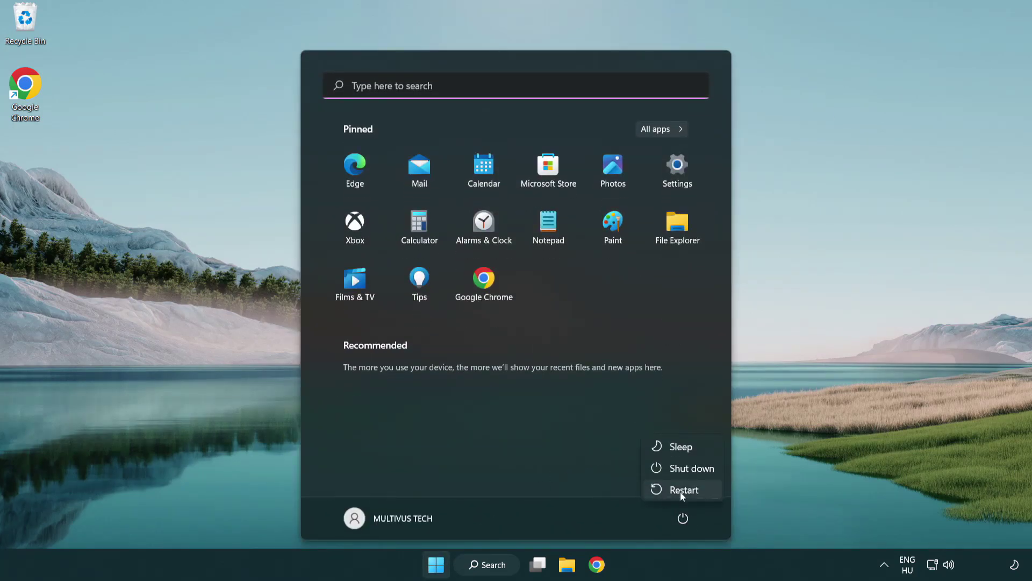